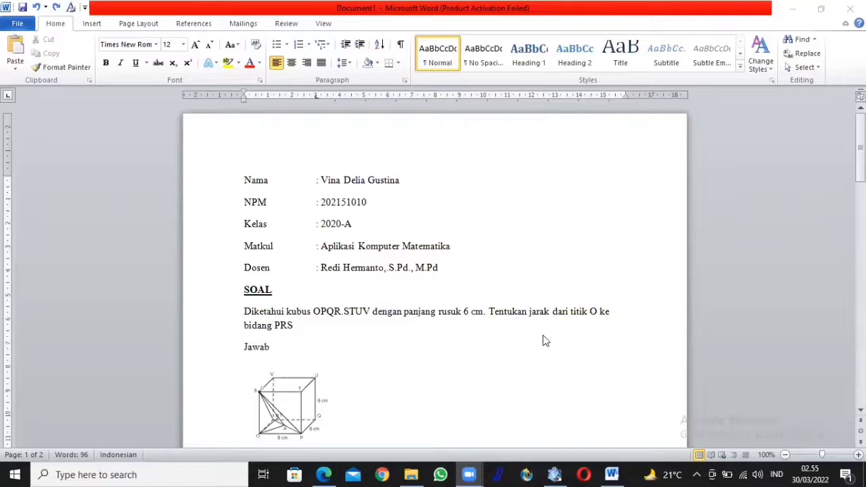
Read the problem statement about cube OPQR.STUV and examine the cube figure under the answer heading.
{"action": "scroll", "coordinate": [543, 337], "scroll_direction": "down", "scroll_amount": 1}
{"action": "scroll", "coordinate": [544, 336], "scroll_direction": "down", "scroll_amount": 1}
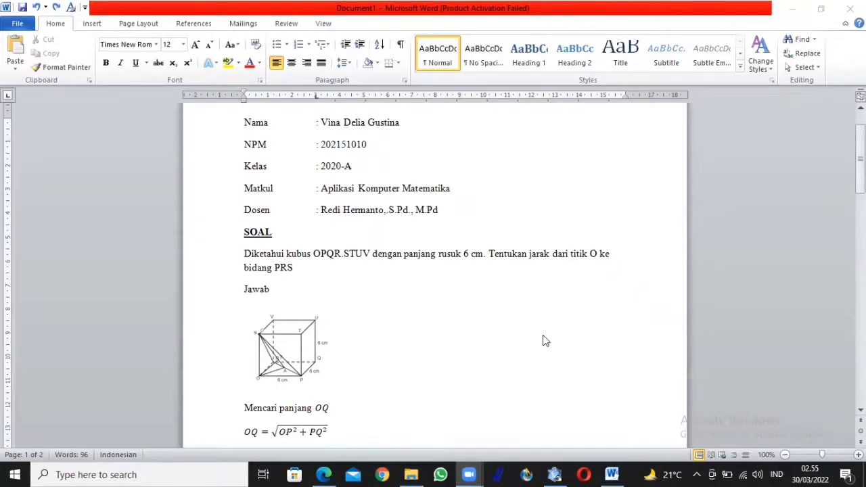
{"action": "left_click", "coordinate": [543, 334]}
{"action": "scroll", "coordinate": [543, 335], "scroll_direction": "down", "scroll_amount": 1}
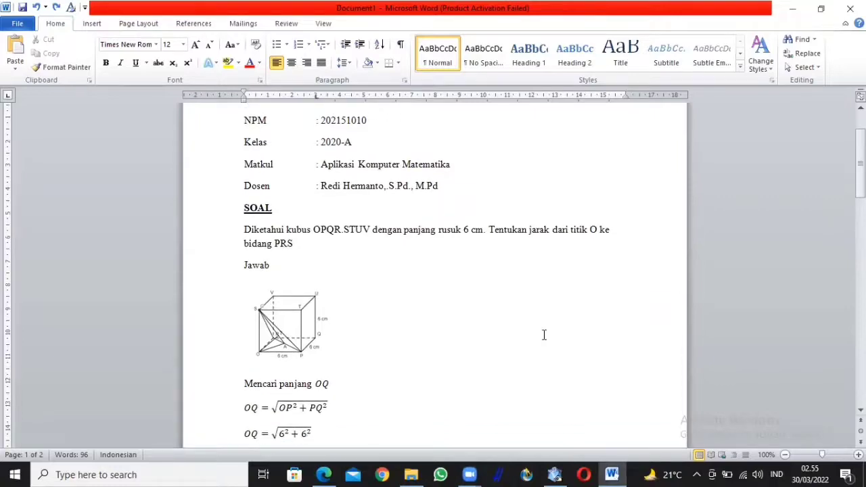
{"action": "scroll", "coordinate": [543, 335], "scroll_direction": "down", "scroll_amount": 1}
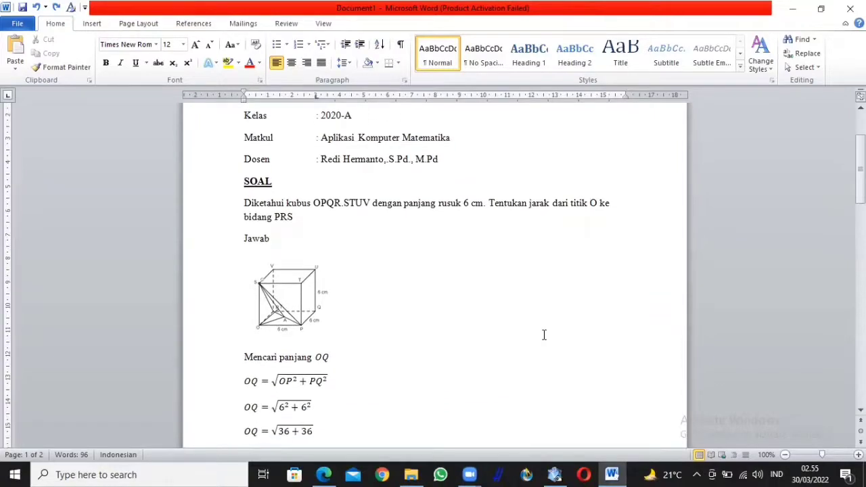
{"action": "scroll", "coordinate": [544, 335], "scroll_direction": "down", "scroll_amount": 3}
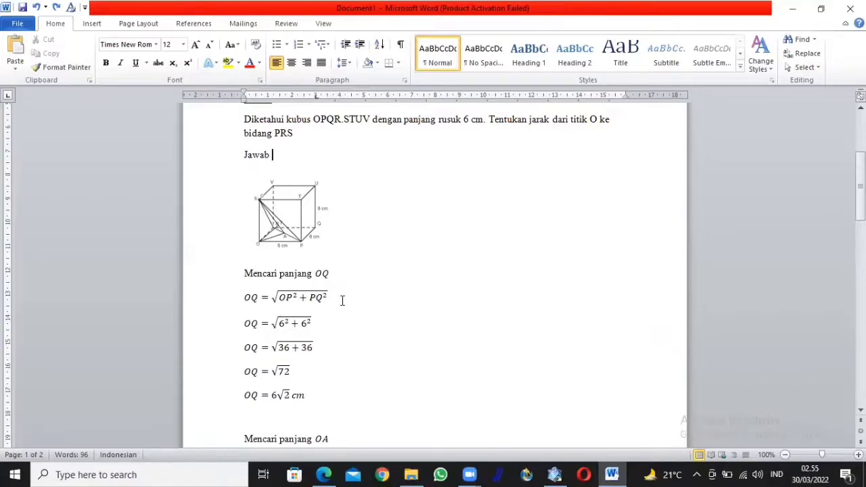
Review the calculations of lengths OQ and OA, comparing them with the cube figure.
{"action": "scroll", "coordinate": [342, 300], "scroll_direction": "down", "scroll_amount": 1}
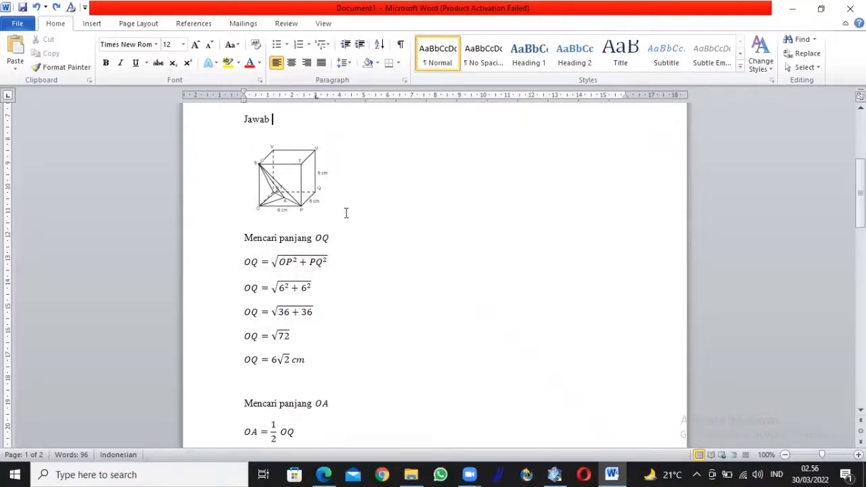
{"action": "scroll", "coordinate": [346, 213], "scroll_direction": "down", "scroll_amount": 1}
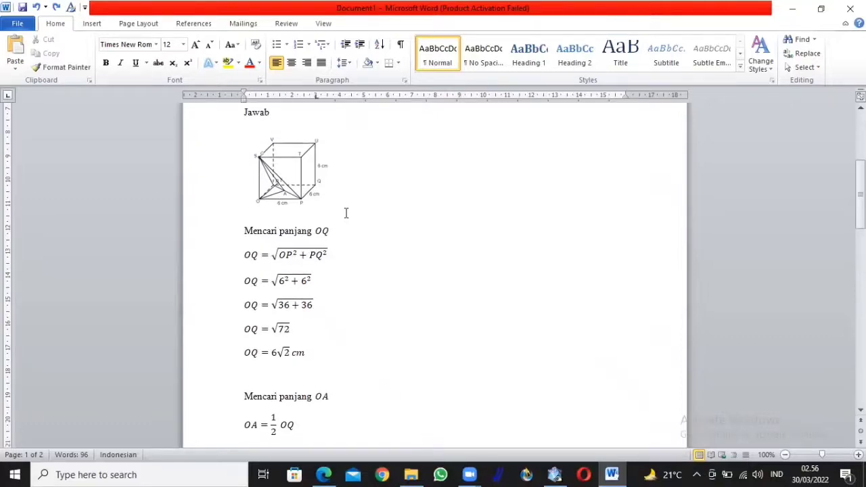
{"action": "scroll", "coordinate": [346, 213], "scroll_direction": "down", "scroll_amount": 1}
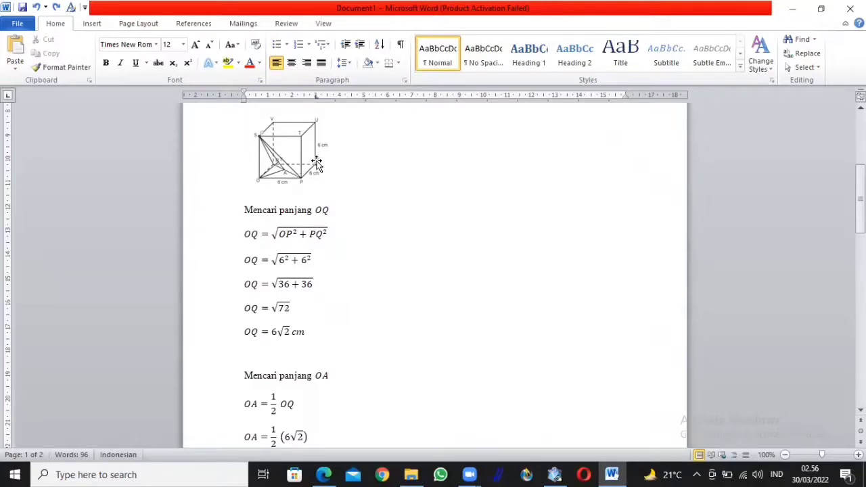
{"action": "scroll", "coordinate": [340, 188], "scroll_direction": "up", "scroll_amount": 4}
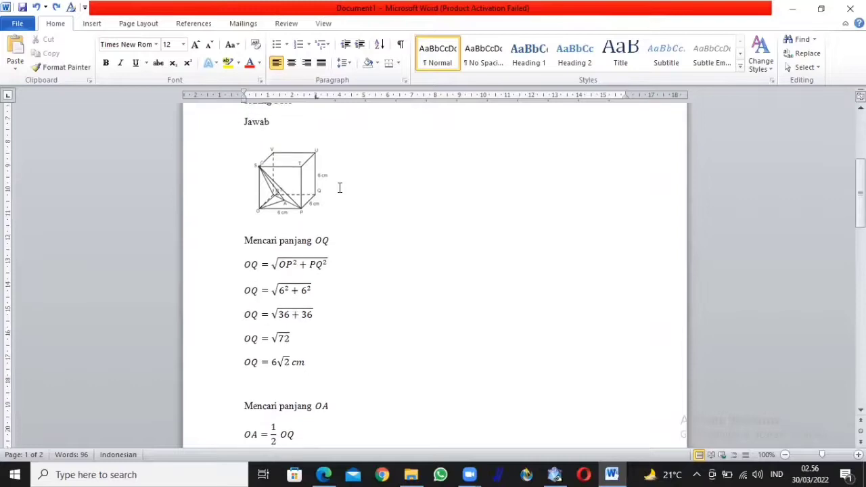
{"action": "scroll", "coordinate": [339, 187], "scroll_direction": "down", "scroll_amount": 3}
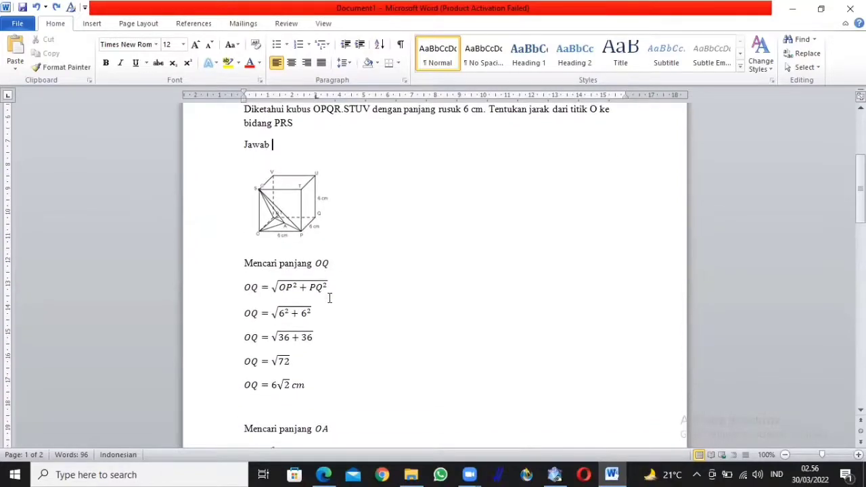
{"action": "scroll", "coordinate": [330, 298], "scroll_direction": "down", "scroll_amount": 2}
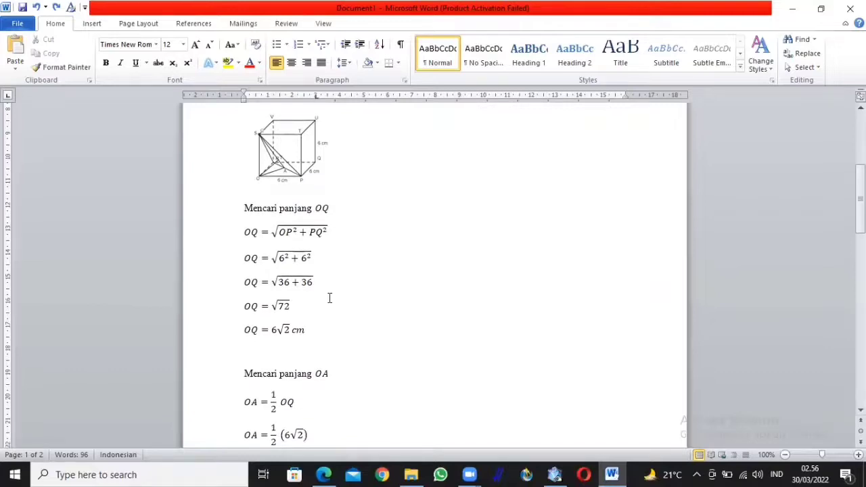
{"action": "scroll", "coordinate": [329, 298], "scroll_direction": "down", "scroll_amount": 1}
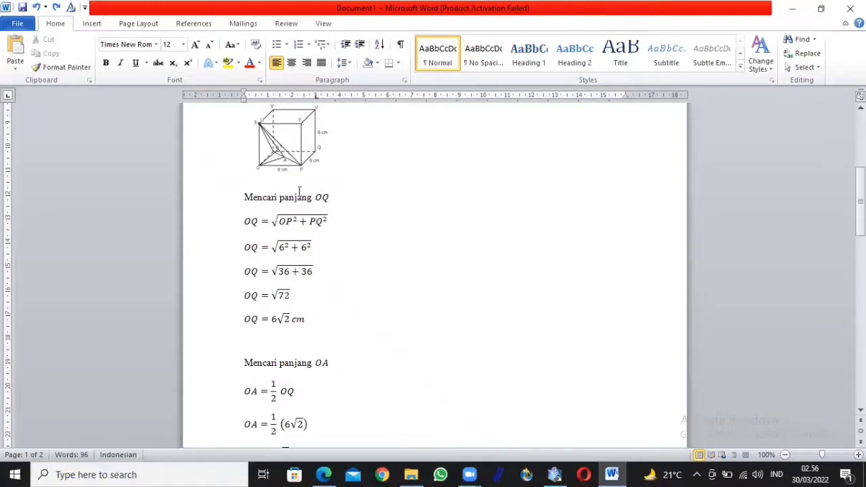
{"action": "scroll", "coordinate": [313, 221], "scroll_direction": "down", "scroll_amount": 1}
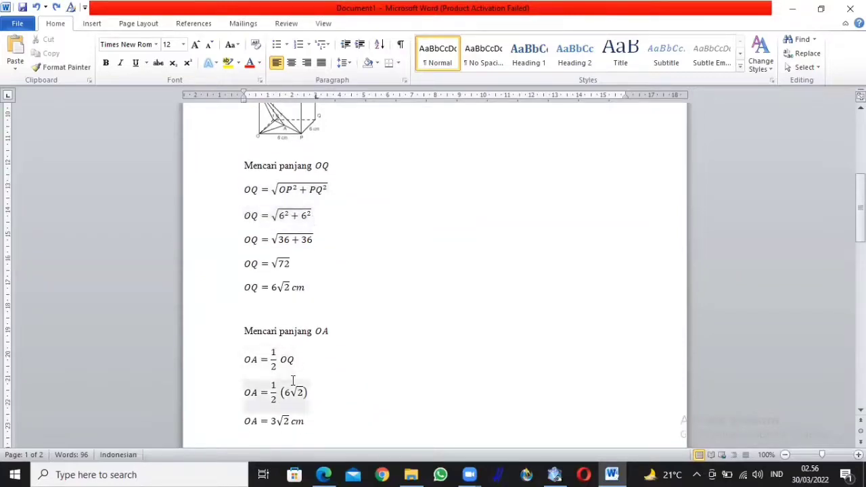
{"action": "scroll", "coordinate": [293, 380], "scroll_direction": "down", "scroll_amount": 2}
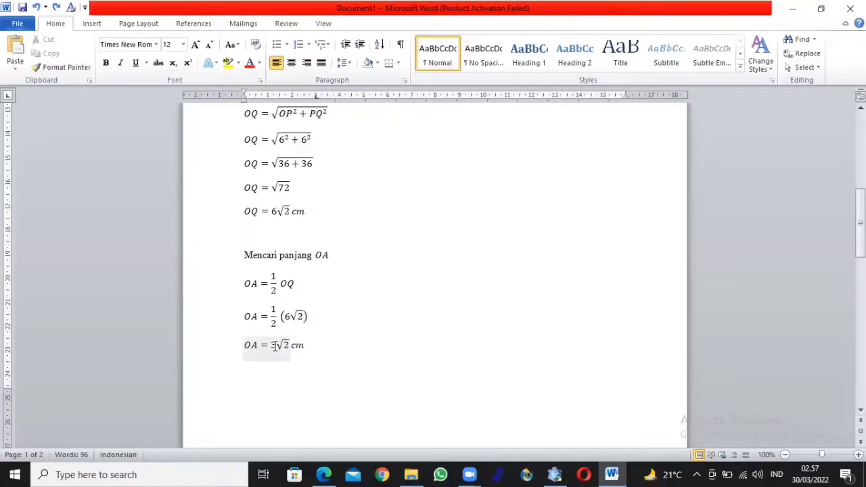
Check the cube figure and length OA against the calculation of length AS on the second page.
{"action": "scroll", "coordinate": [274, 346], "scroll_direction": "up", "scroll_amount": 5}
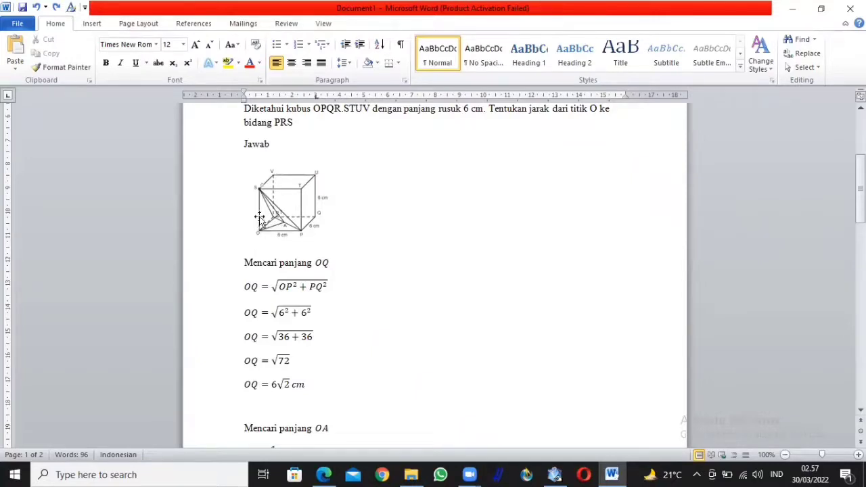
{"action": "scroll", "coordinate": [261, 206], "scroll_direction": "down", "scroll_amount": 10}
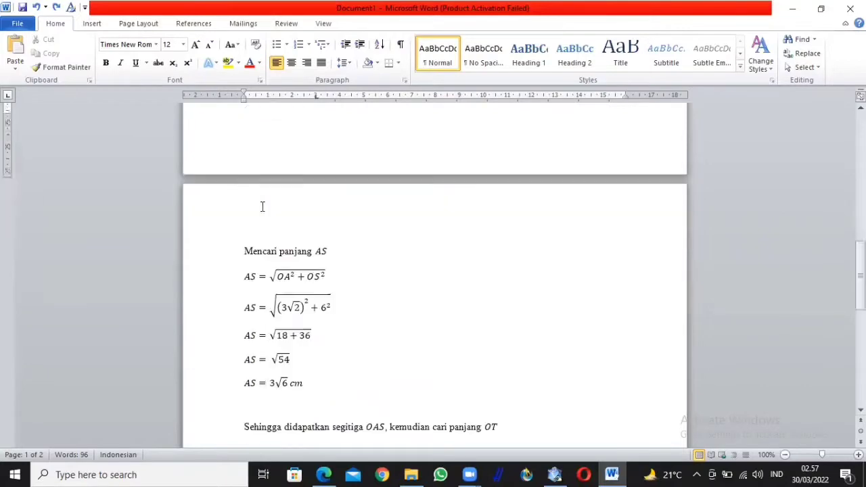
{"action": "scroll", "coordinate": [262, 206], "scroll_direction": "down", "scroll_amount": 1}
{"action": "scroll", "coordinate": [292, 269], "scroll_direction": "up", "scroll_amount": 4}
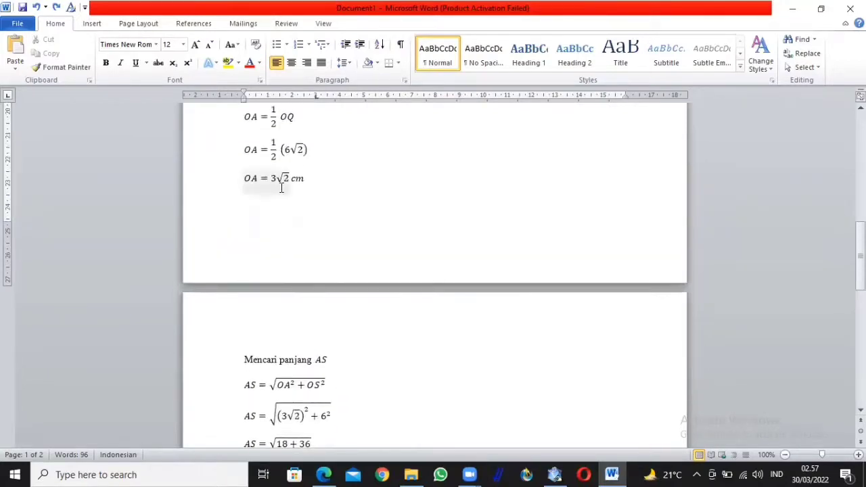
{"action": "scroll", "coordinate": [281, 188], "scroll_direction": "down", "scroll_amount": 3}
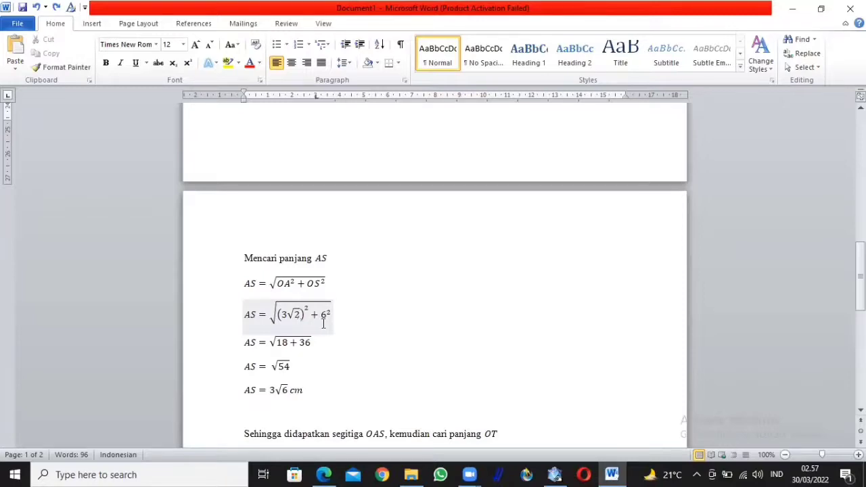
{"action": "scroll", "coordinate": [323, 323], "scroll_direction": "down", "scroll_amount": 1}
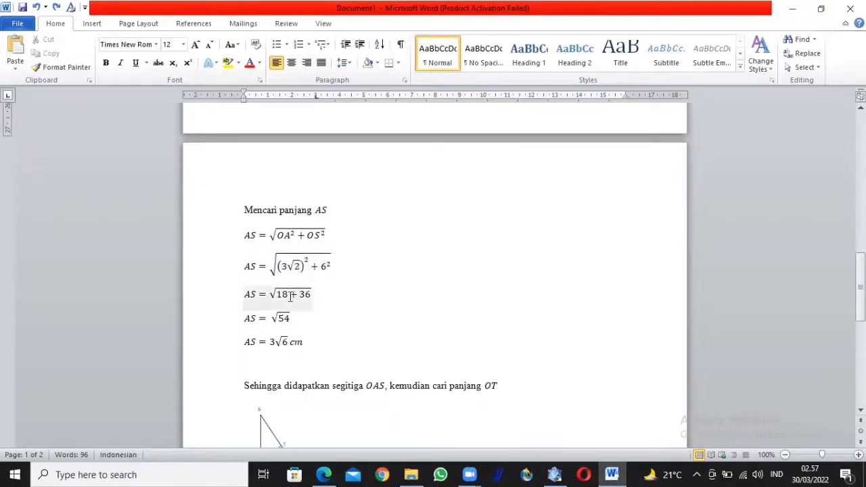
{"action": "scroll", "coordinate": [291, 296], "scroll_direction": "down", "scroll_amount": 1}
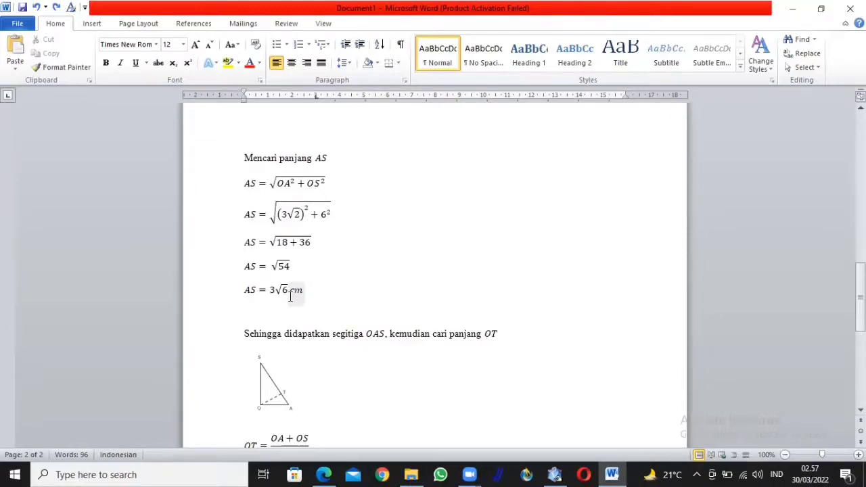
{"action": "scroll", "coordinate": [290, 296], "scroll_direction": "up", "scroll_amount": 1}
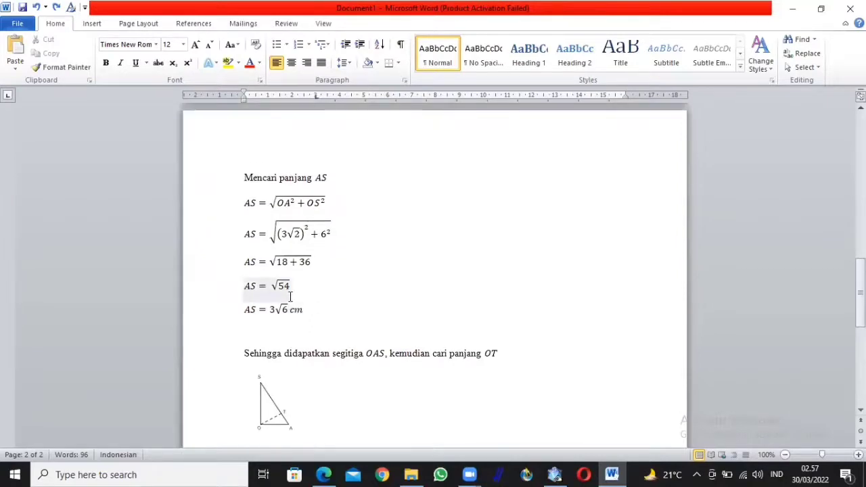
Review triangle OAS against the cube figure, and read the calculation of OT through to the concluding line.
{"action": "scroll", "coordinate": [290, 295], "scroll_direction": "up", "scroll_amount": 10}
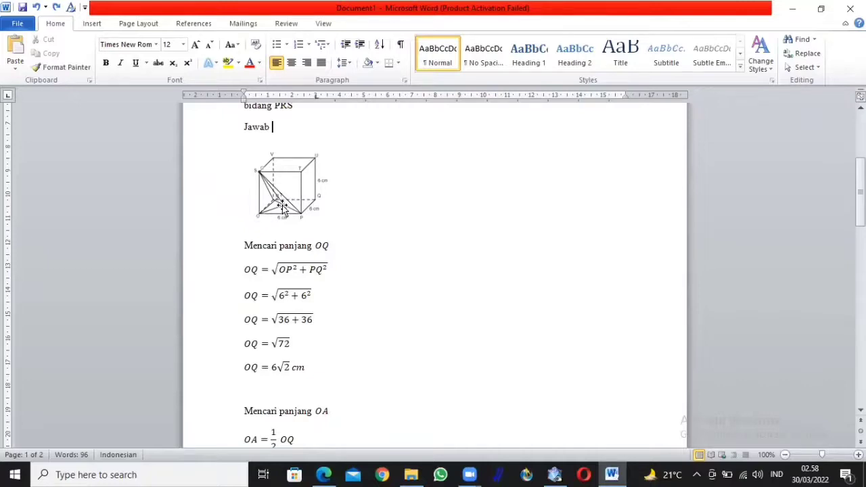
{"action": "scroll", "coordinate": [319, 273], "scroll_direction": "down", "scroll_amount": 3}
{"action": "scroll", "coordinate": [320, 272], "scroll_direction": "down", "scroll_amount": 8}
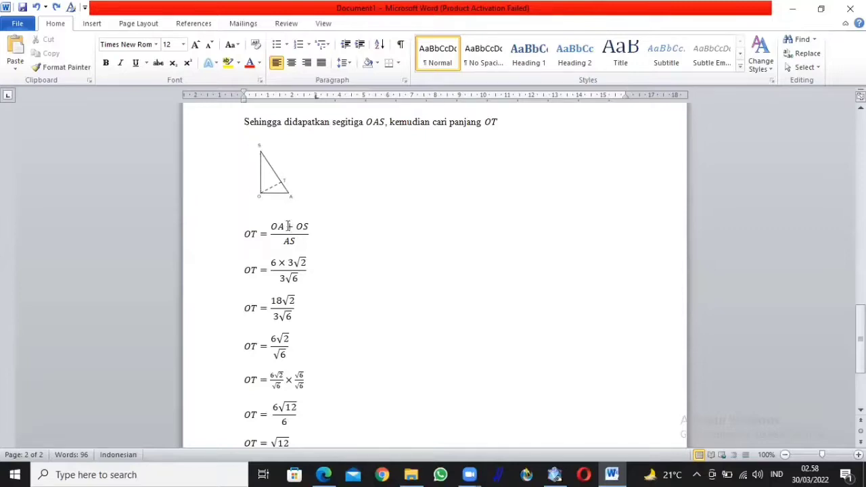
{"action": "scroll", "coordinate": [281, 262], "scroll_direction": "down", "scroll_amount": 1}
{"action": "scroll", "coordinate": [280, 262], "scroll_direction": "down", "scroll_amount": 1}
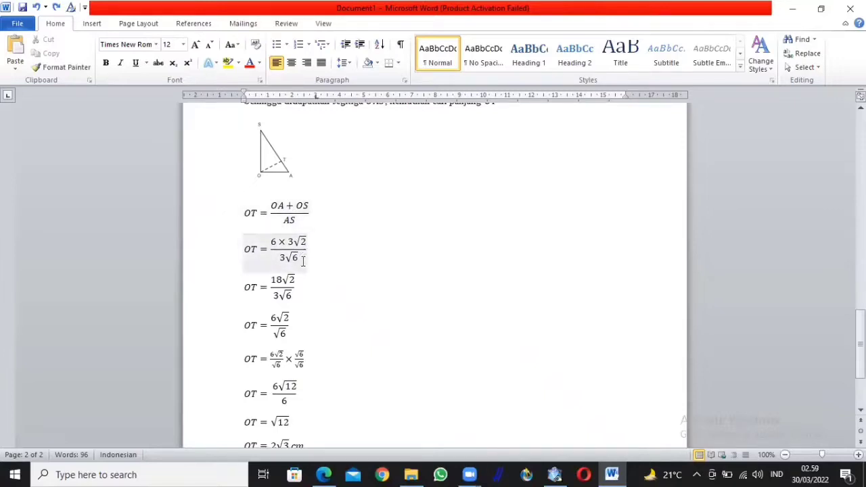
{"action": "scroll", "coordinate": [302, 262], "scroll_direction": "down", "scroll_amount": 1}
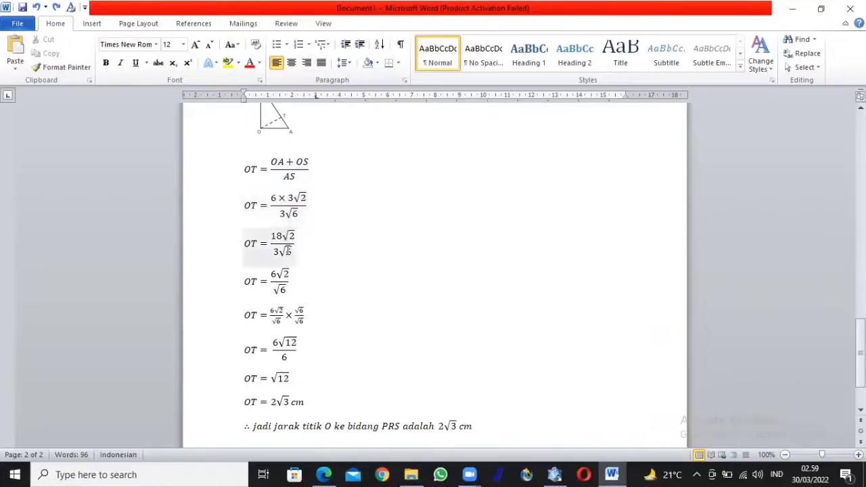
{"action": "scroll", "coordinate": [283, 290], "scroll_direction": "down", "scroll_amount": 2}
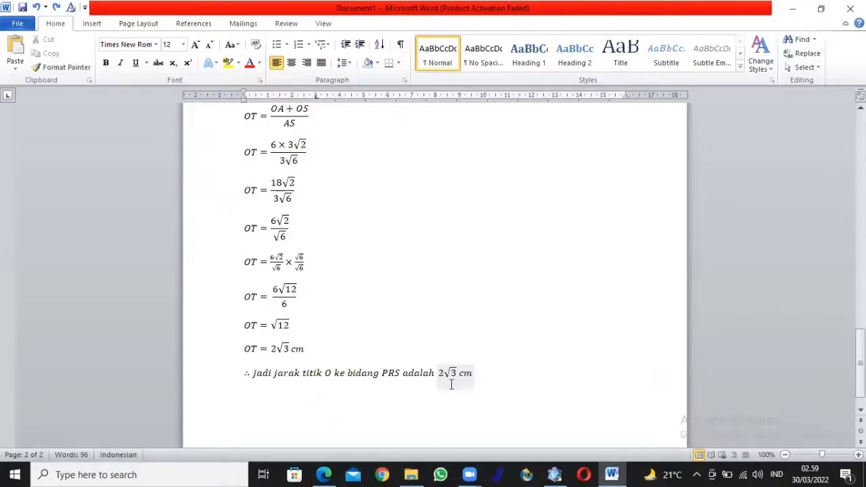
Append an inline equation reading "≈ 3,5 cm" after the final OT = 2√3 cm result.
{"action": "left_click", "coordinate": [325, 351]}
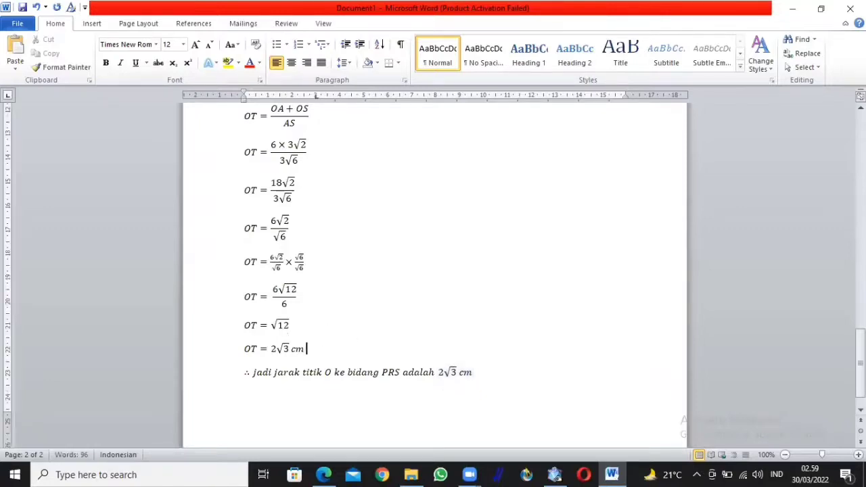
{"action": "key", "text": "alt+equal"}
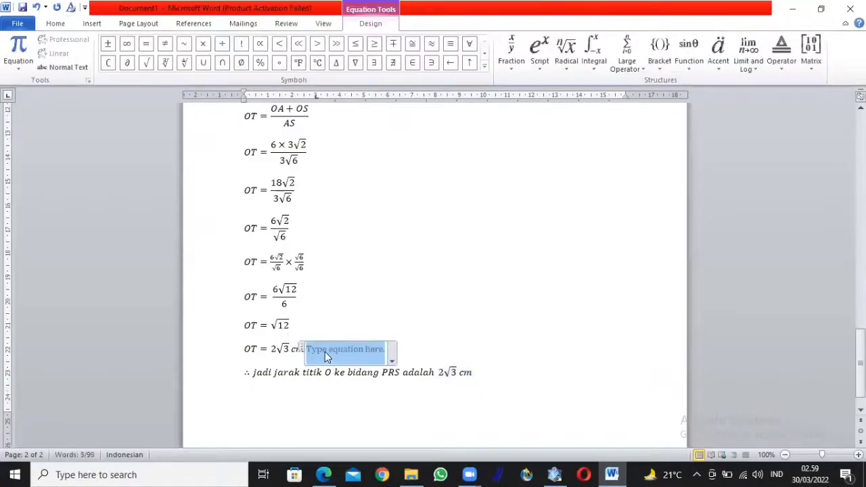
{"action": "left_click", "coordinate": [431, 45]}
{"action": "type", "text": "3"}
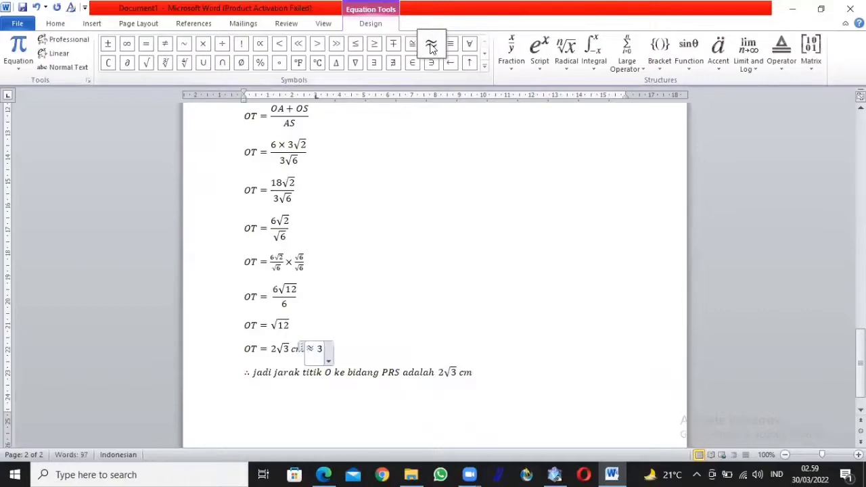
{"action": "type", "text": ",5 cm"}
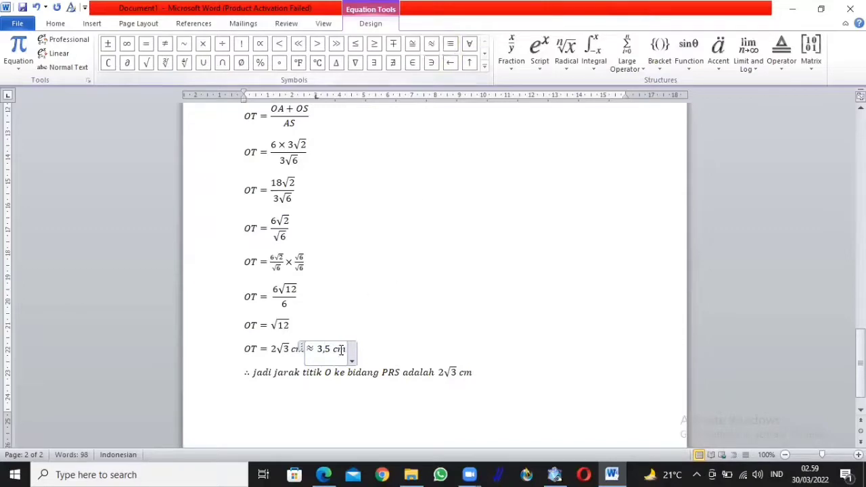
Copy the "≈ 3,5 cm" expression to the end of the concluding sentence about the distance from O to plane PRS.
{"action": "left_click_drag", "start_coordinate": [346, 349], "coordinate": [318, 353]}
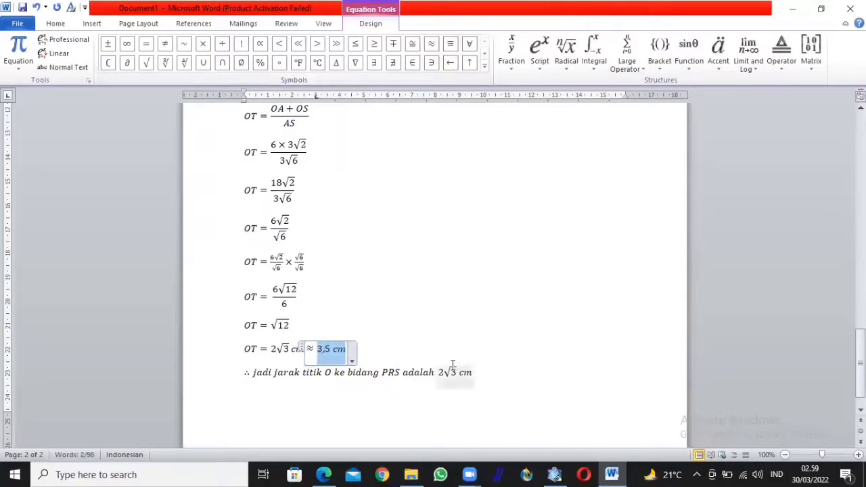
{"action": "left_click_drag", "start_coordinate": [309, 350], "coordinate": [340, 350]}
{"action": "key", "text": "ctrl+c"}
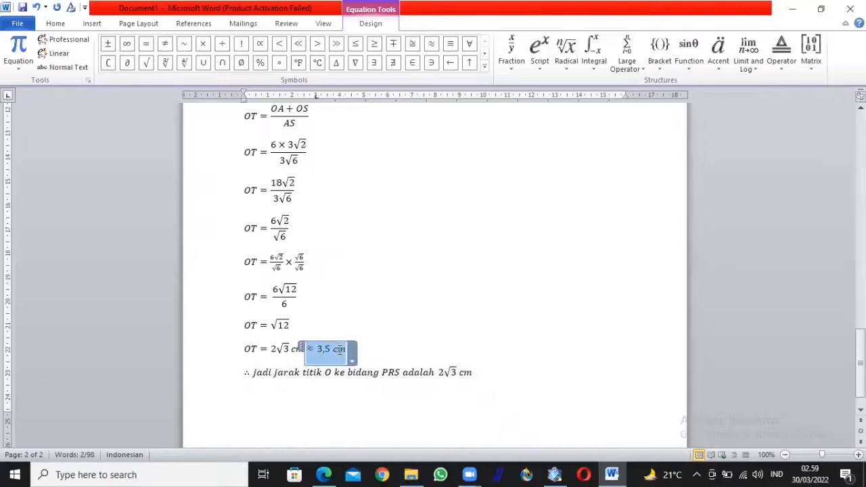
{"action": "left_click", "coordinate": [498, 372]}
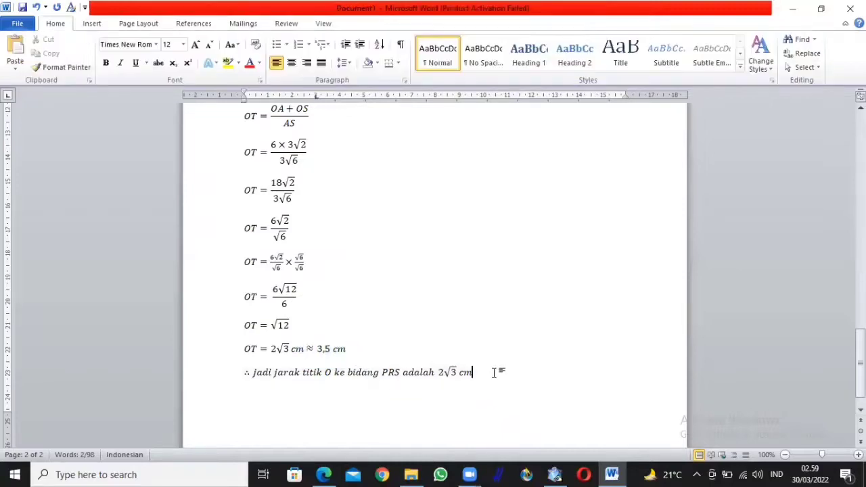
{"action": "key", "text": "ctrl+v"}
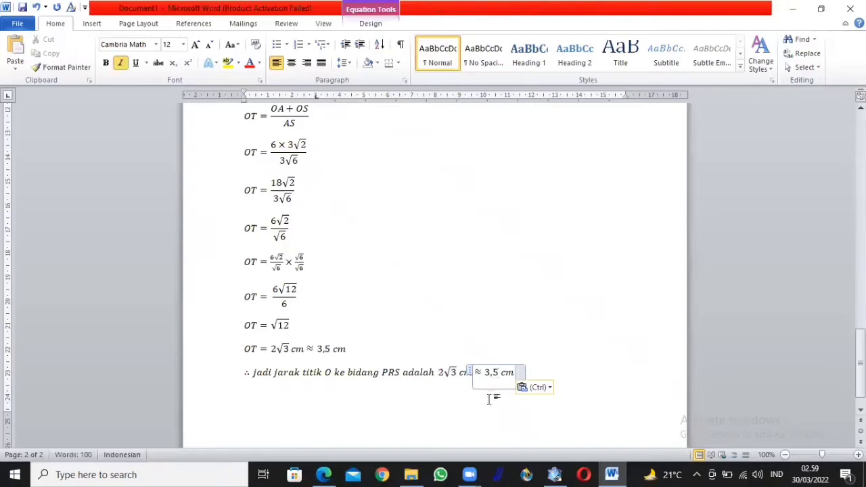
{"action": "left_click", "coordinate": [477, 284]}
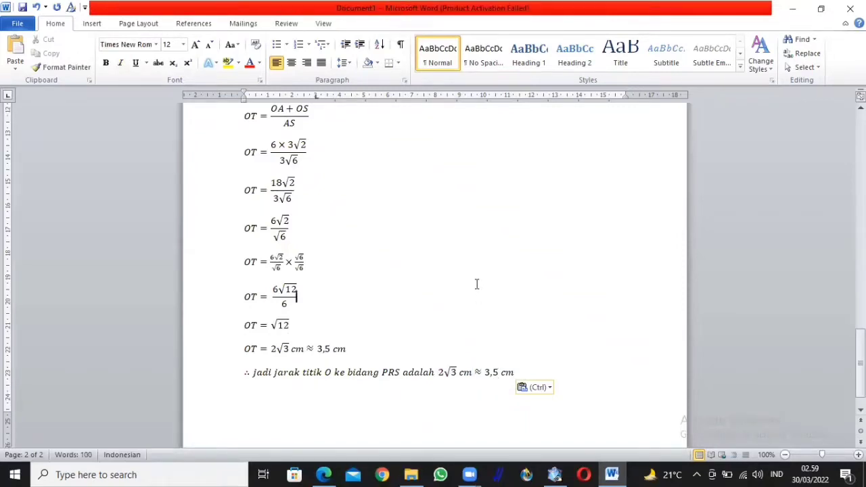
{"action": "scroll", "coordinate": [476, 284], "scroll_direction": "up", "scroll_amount": 15}
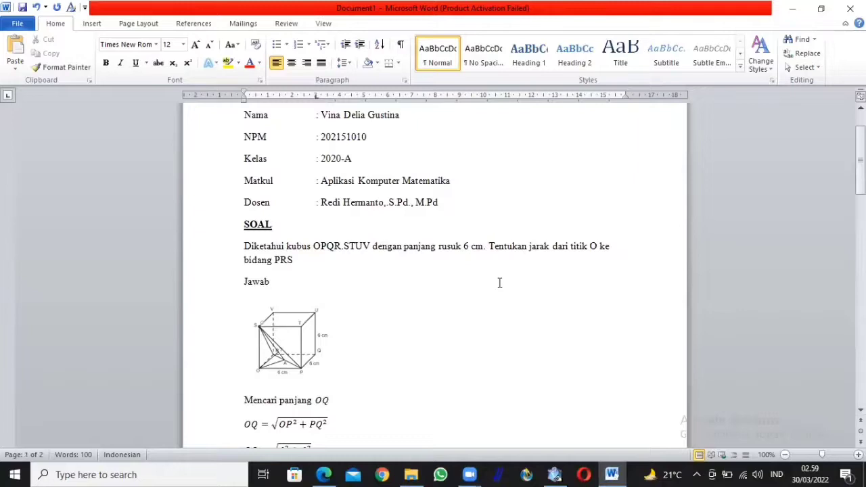
Switch to Cabri 3D and create a new document from the Natural no vectors (A4) template.
{"action": "scroll", "coordinate": [499, 283], "scroll_direction": "down", "scroll_amount": 3}
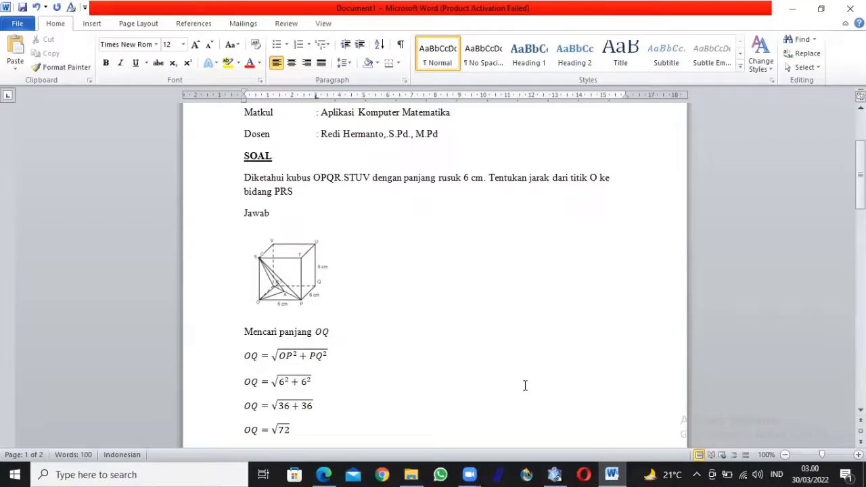
{"action": "left_click", "coordinate": [554, 475]}
{"action": "left_click", "coordinate": [425, 290]}
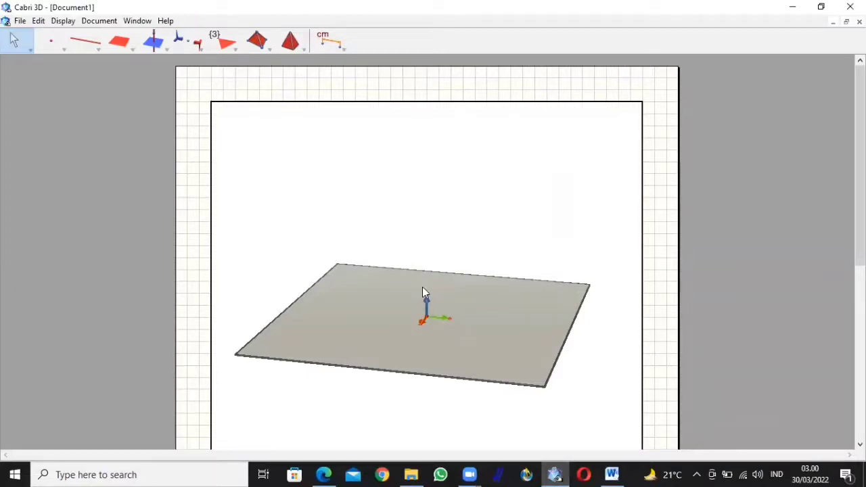
{"action": "left_click", "coordinate": [25, 23]}
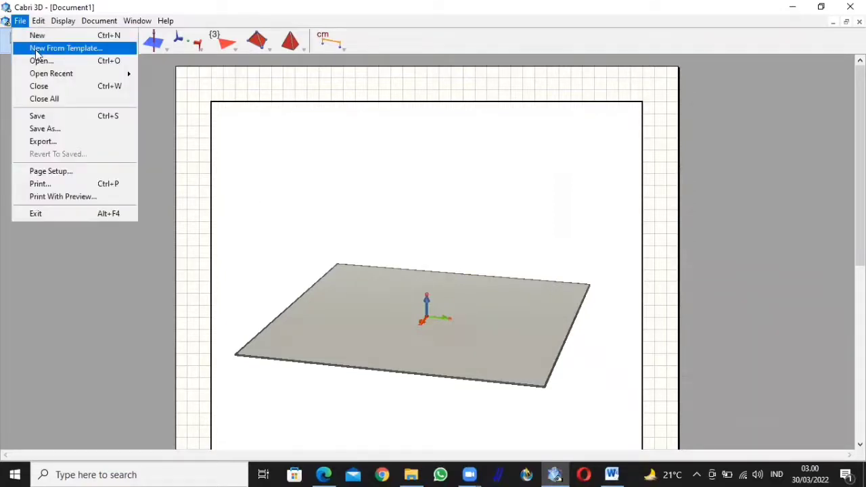
{"action": "left_click", "coordinate": [37, 48]}
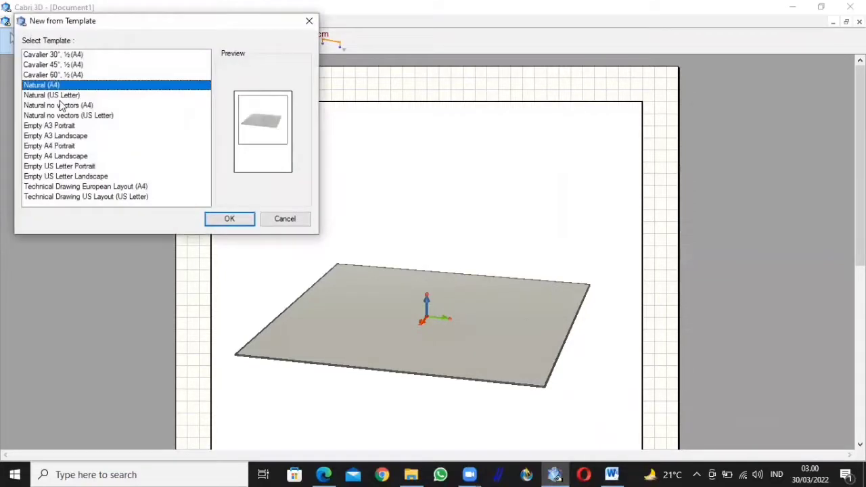
{"action": "left_click", "coordinate": [60, 105]}
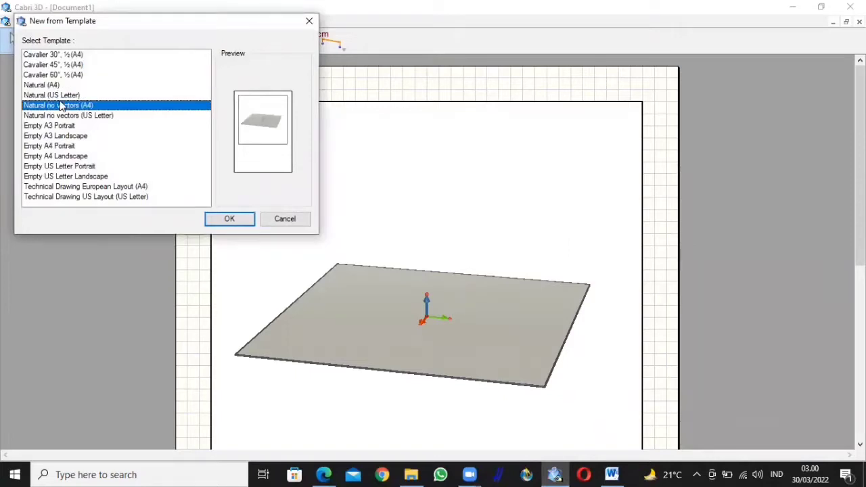
{"action": "left_click", "coordinate": [232, 219]}
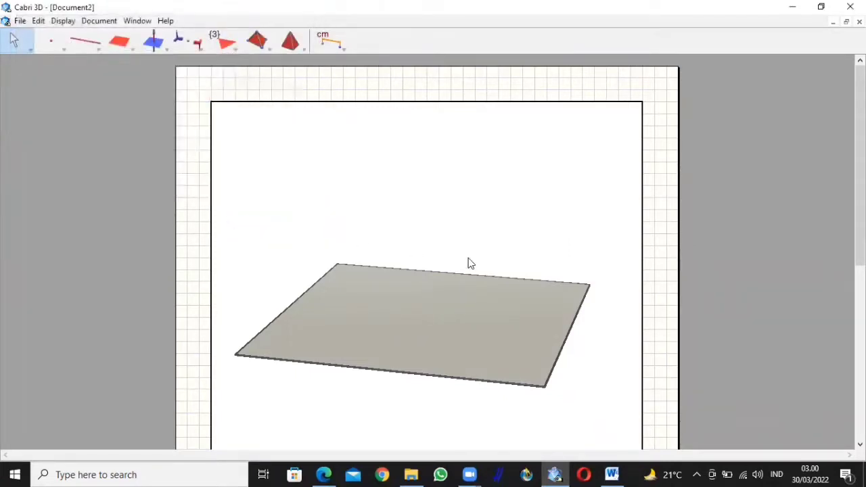
{"action": "scroll", "coordinate": [469, 263], "scroll_direction": "down", "scroll_amount": 3}
{"action": "scroll", "coordinate": [469, 263], "scroll_direction": "up", "scroll_amount": 3}
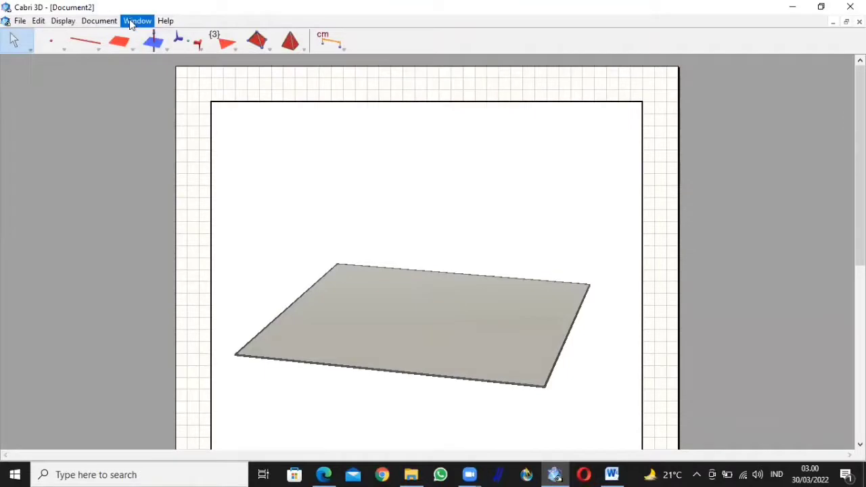
Show the Tool Help and enlarge its window downward so that more of the help text fits.
{"action": "left_click", "coordinate": [165, 20]}
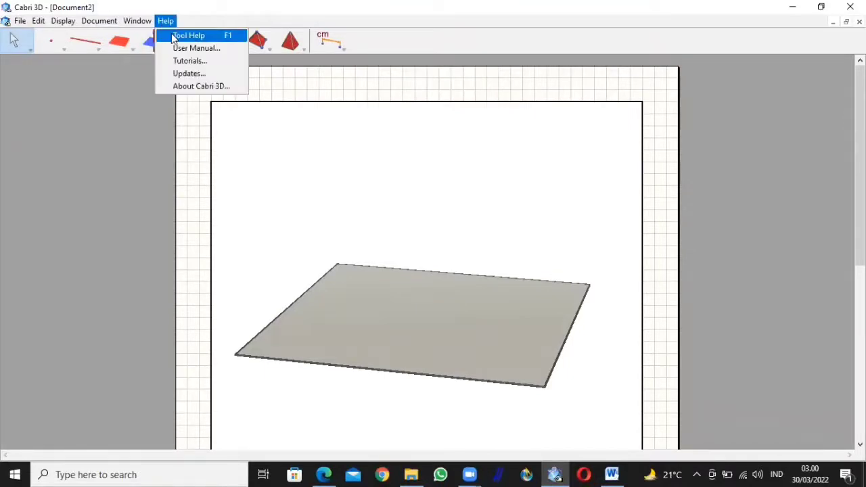
{"action": "left_click", "coordinate": [178, 34]}
{"action": "scroll", "coordinate": [324, 163], "scroll_direction": "down", "scroll_amount": 3}
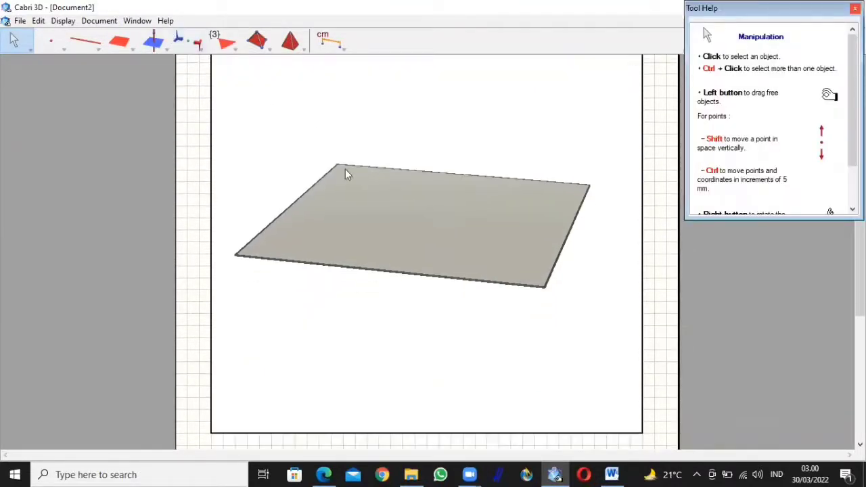
{"action": "left_click_drag", "start_coordinate": [784, 220], "coordinate": [787, 323]}
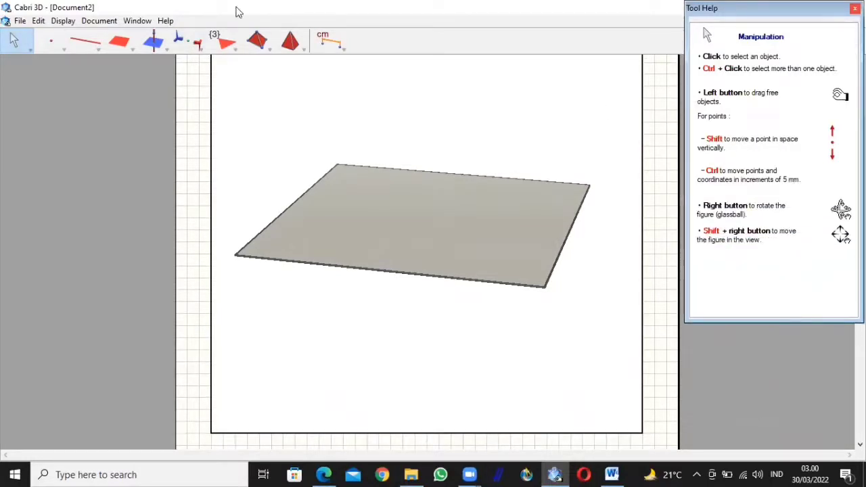
Show the Coordinates window and create a new point at (0, 0, 0) on the base plane.
{"action": "left_click", "coordinate": [94, 26]}
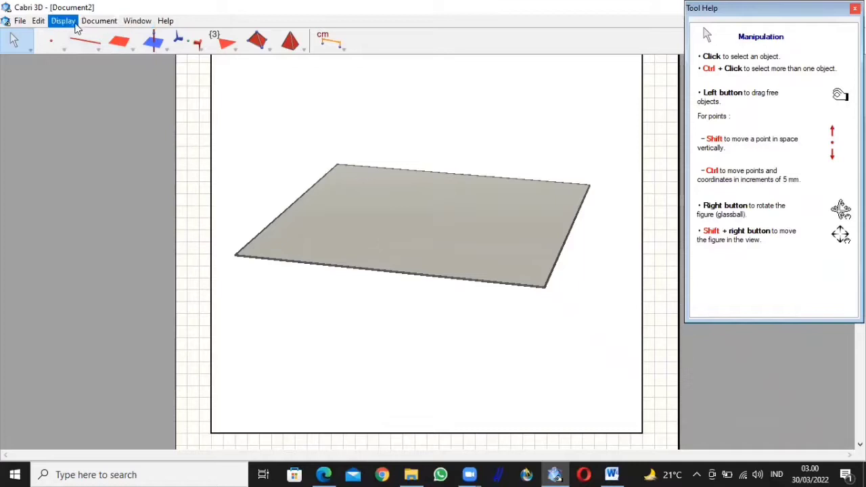
{"action": "left_click", "coordinate": [133, 26]}
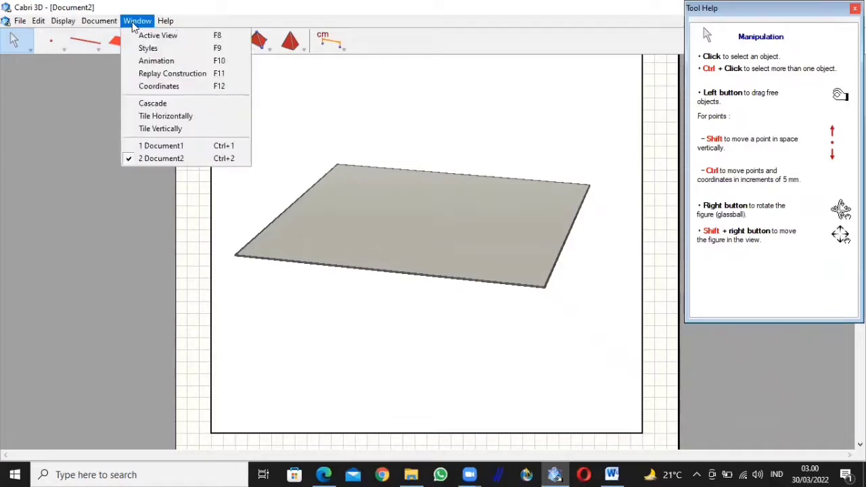
{"action": "left_click", "coordinate": [158, 86]}
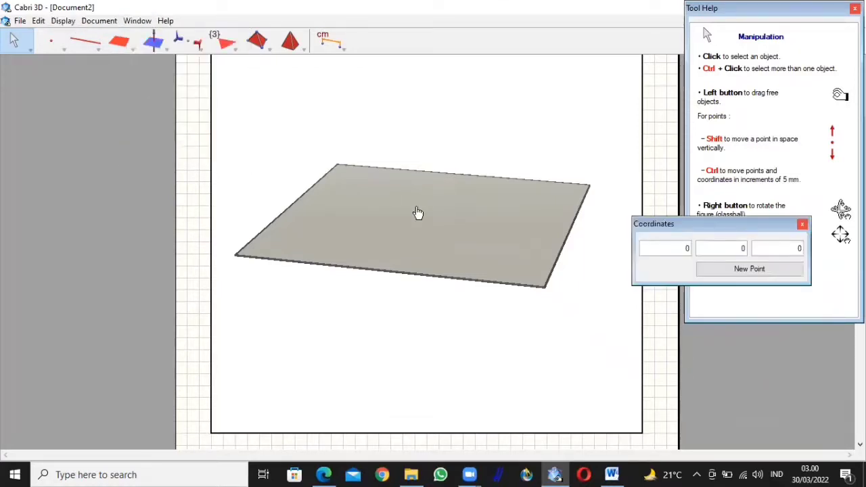
{"action": "left_click", "coordinate": [719, 268]}
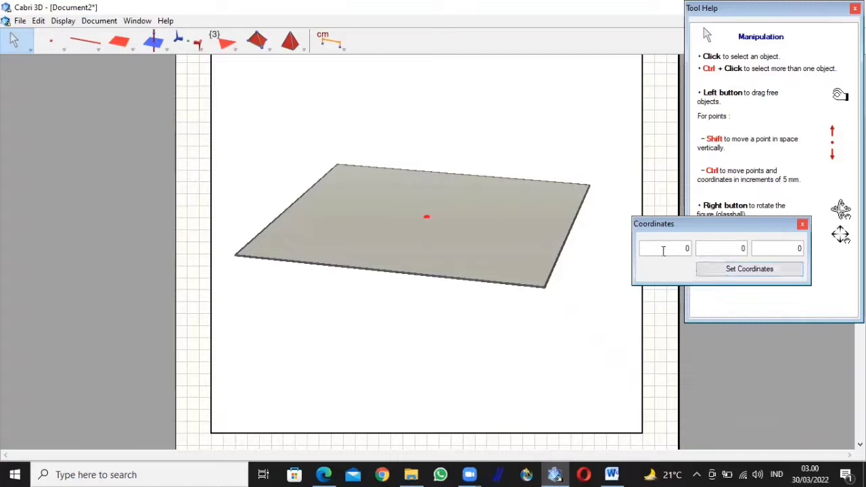
Create a second point with the coordinates (6, 6, 0) at the front corner of the base plane.
{"action": "left_click", "coordinate": [588, 157]}
{"action": "left_click", "coordinate": [672, 248]}
{"action": "key", "text": "BackSpace"}
{"action": "type", "text": "6"}
{"action": "left_click", "coordinate": [728, 250]}
{"action": "key", "text": "Delete"}
{"action": "type", "text": "6"}
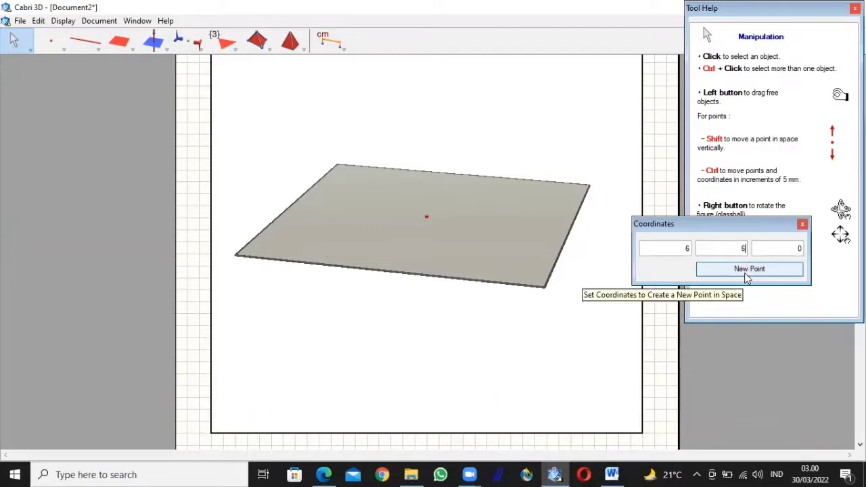
{"action": "left_click", "coordinate": [746, 276]}
{"action": "left_click", "coordinate": [597, 303]}
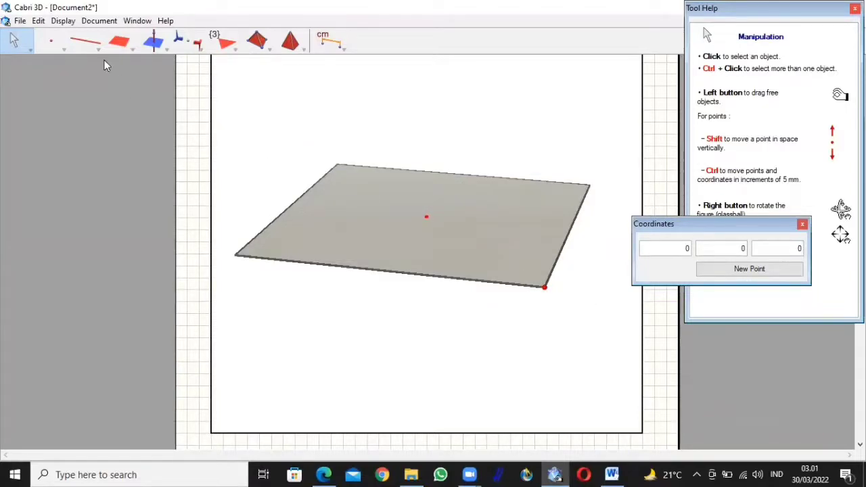
Draw a segment from the point at the origin to the point at (6, 6, 0).
{"action": "left_click_drag", "start_coordinate": [91, 47], "coordinate": [102, 77]}
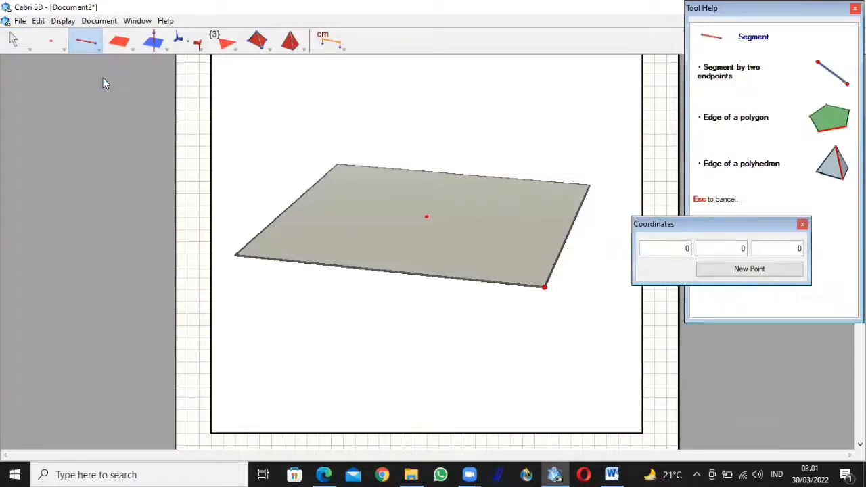
{"action": "left_click", "coordinate": [426, 217]}
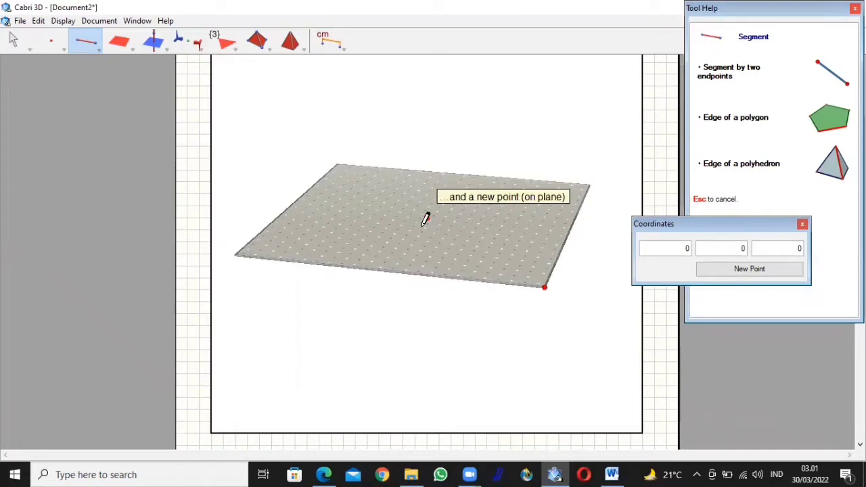
{"action": "left_click", "coordinate": [544, 285]}
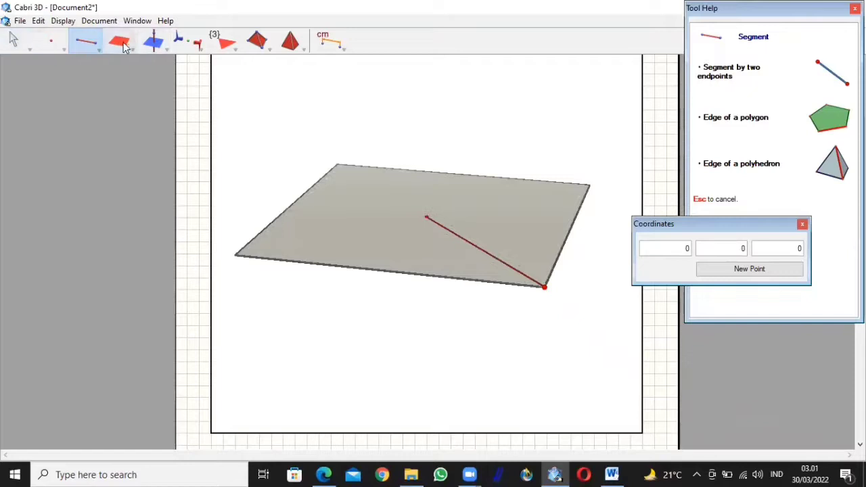
Construct the midpoint of the diagonal segment on the base plane.
{"action": "left_click", "coordinate": [152, 45]}
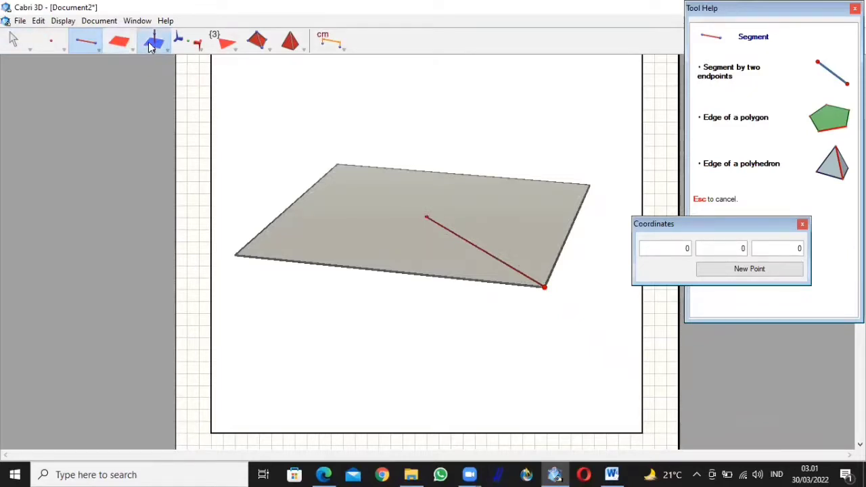
{"action": "left_click_drag", "start_coordinate": [157, 52], "coordinate": [171, 113]}
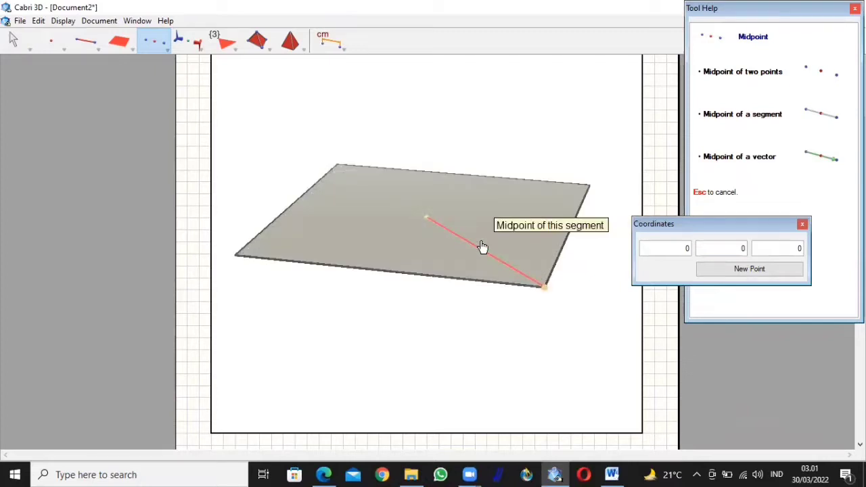
{"action": "left_click", "coordinate": [482, 248]}
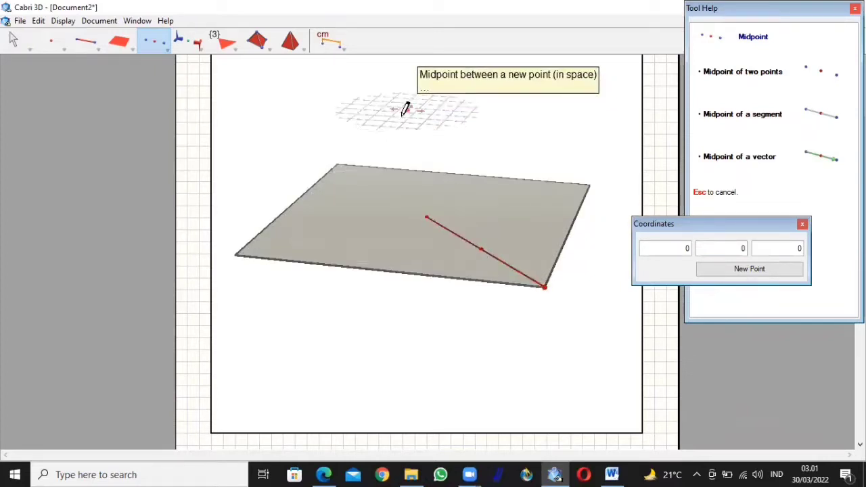
Construct a cube on the base plane with its bottom face centred on the segment's midpoint and a vertex at the origin point.
{"action": "left_click_drag", "start_coordinate": [11, 40], "coordinate": [147, 43]}
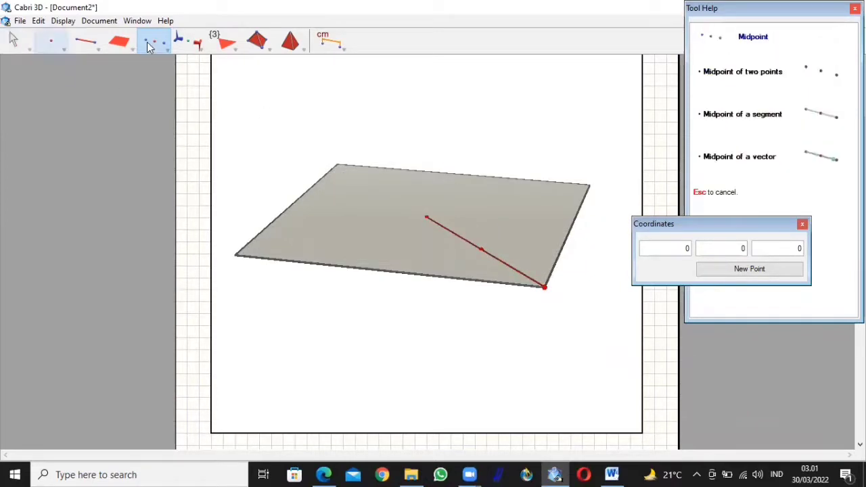
{"action": "left_click_drag", "start_coordinate": [255, 45], "coordinate": [249, 53]}
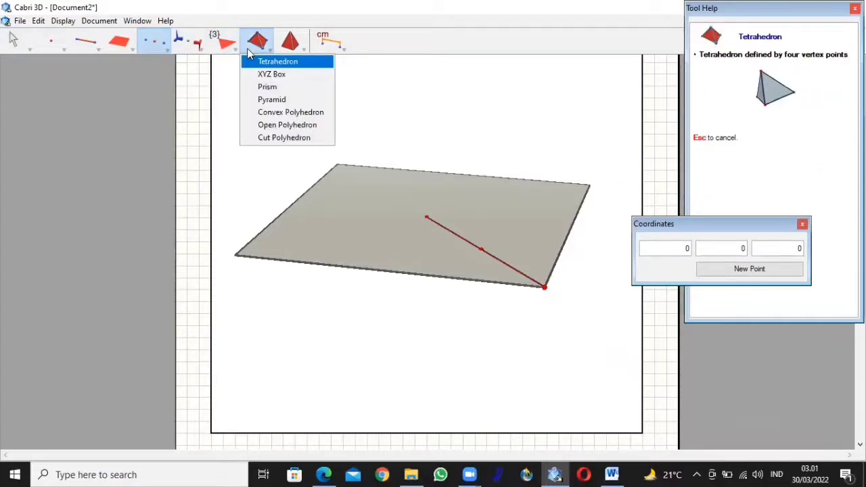
{"action": "mouse_move", "coordinate": [284, 51]}
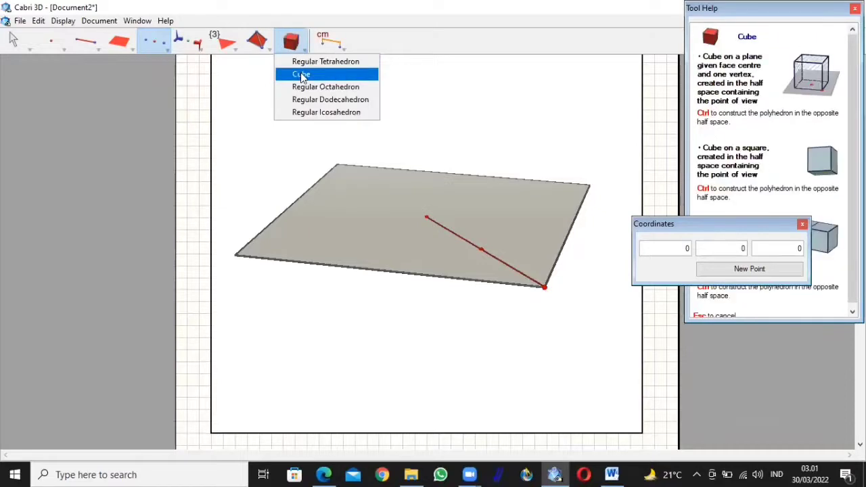
{"action": "left_click", "coordinate": [302, 74]}
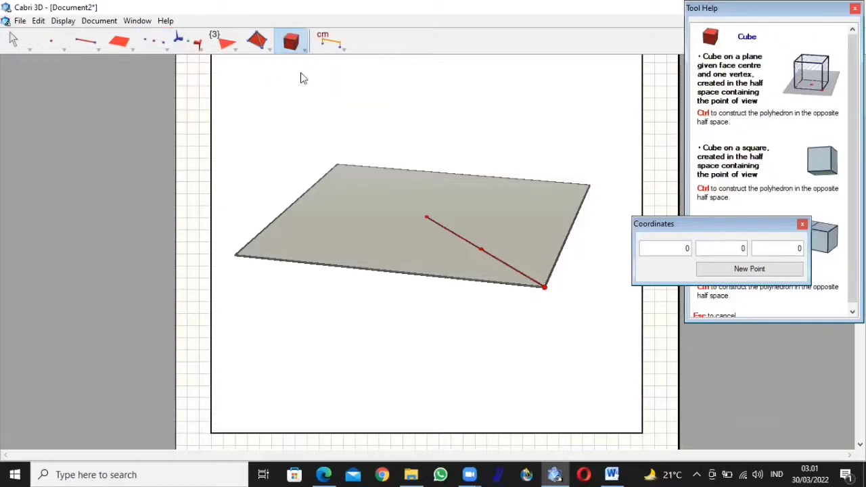
{"action": "left_click", "coordinate": [483, 254]}
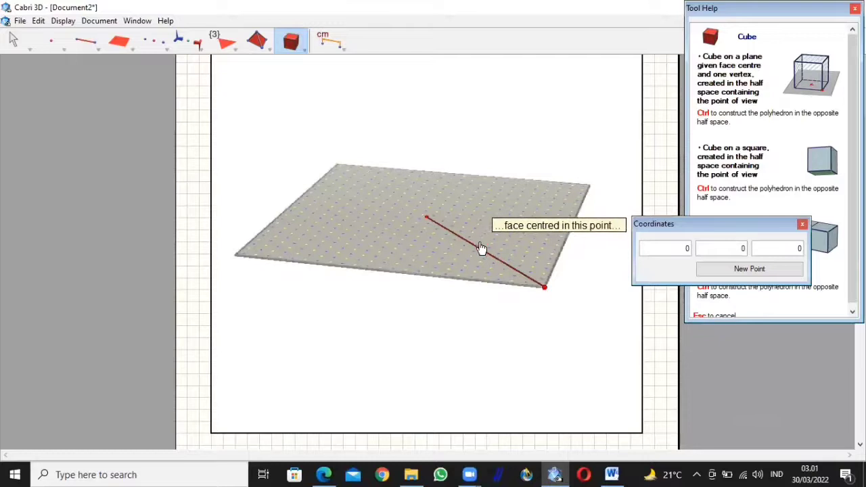
{"action": "left_click", "coordinate": [481, 248]}
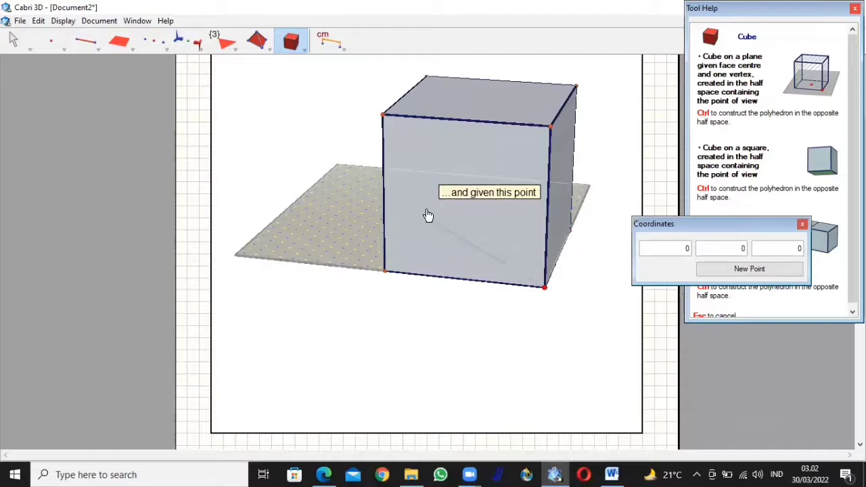
{"action": "left_click", "coordinate": [427, 215]}
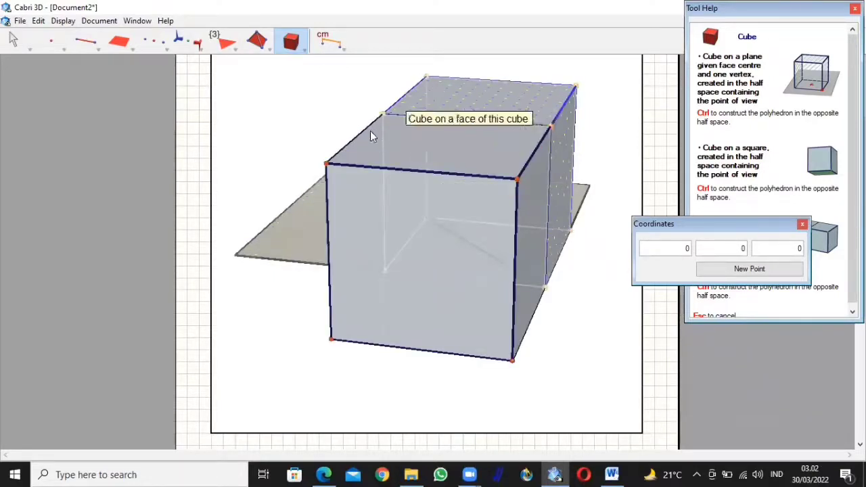
Set the cube's surface style to Empty so only its edges and vertices are drawn.
{"action": "left_click", "coordinate": [14, 40]}
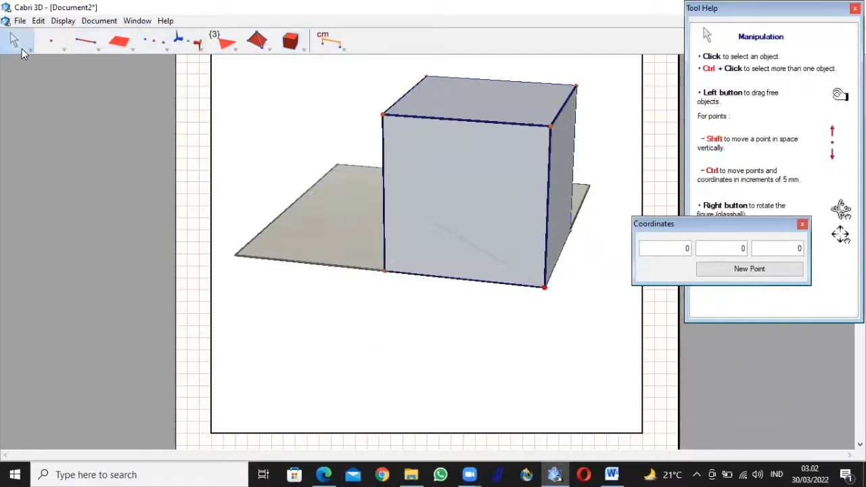
{"action": "left_click", "coordinate": [458, 188]}
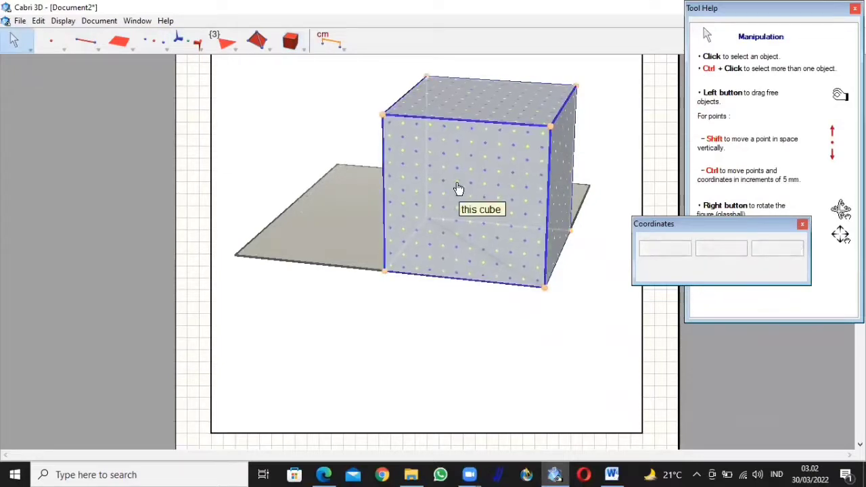
{"action": "right_click", "coordinate": [460, 191]}
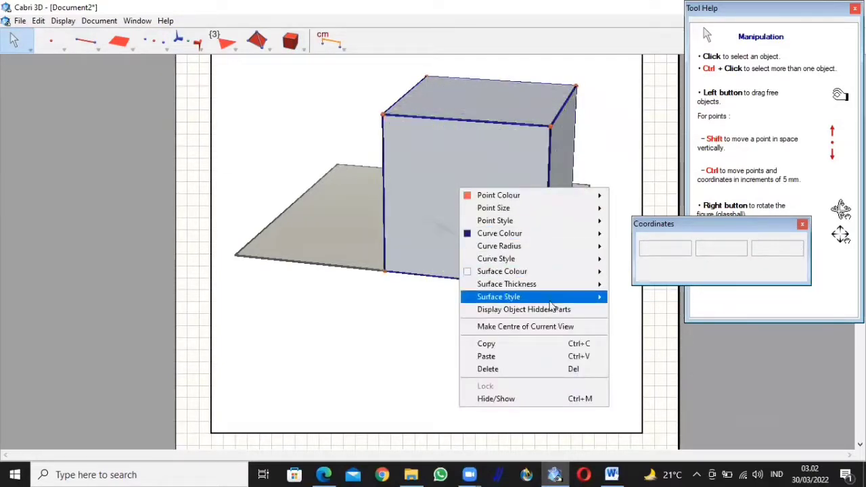
{"action": "mouse_move", "coordinate": [550, 302]}
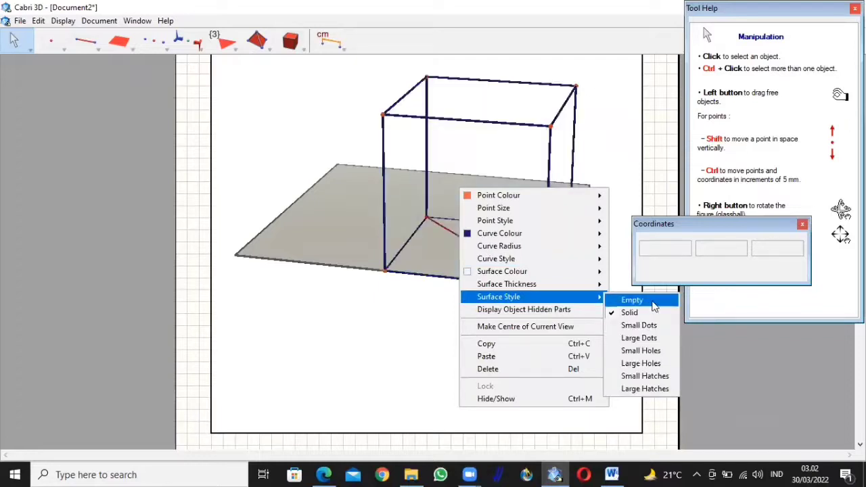
{"action": "left_click", "coordinate": [654, 306]}
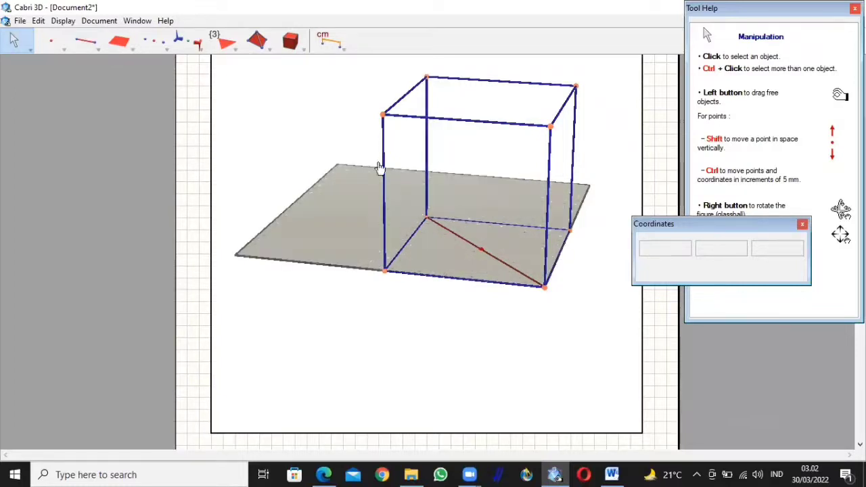
Place points on all the cube's base and top vertices except the one at the origin.
{"action": "left_click", "coordinate": [60, 45]}
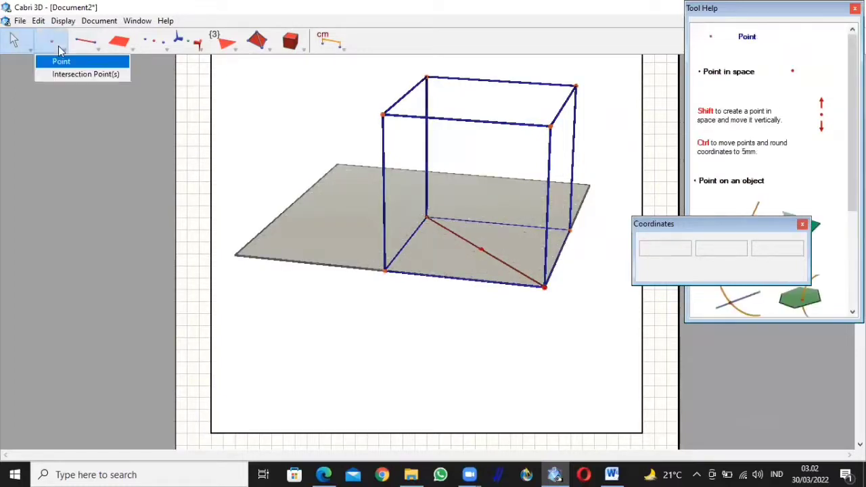
{"action": "left_click", "coordinate": [69, 59]}
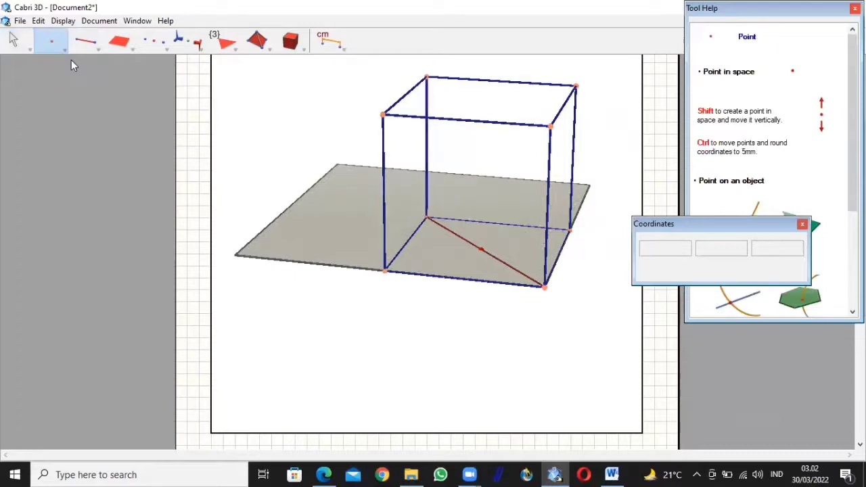
{"action": "left_click", "coordinate": [387, 270]}
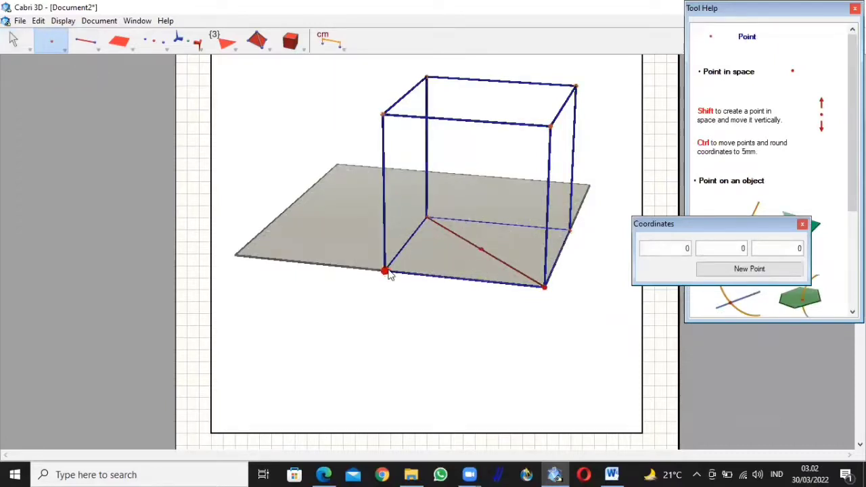
{"action": "left_click", "coordinate": [546, 287]}
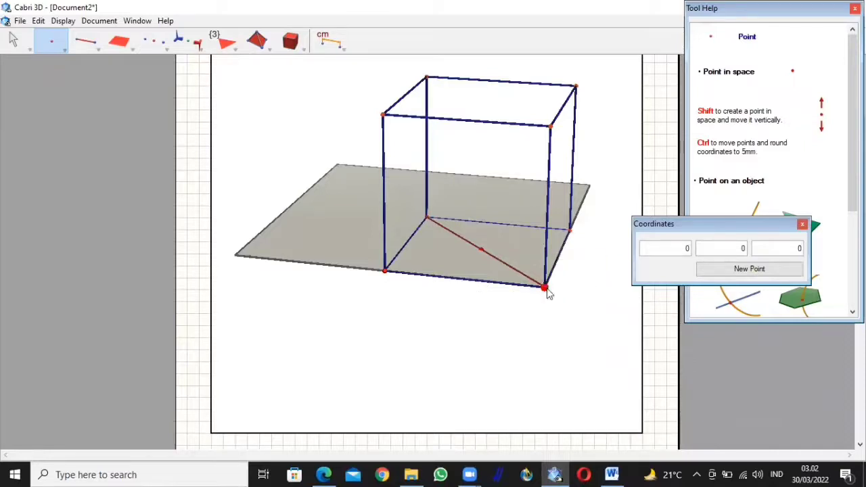
{"action": "left_click", "coordinate": [570, 231]}
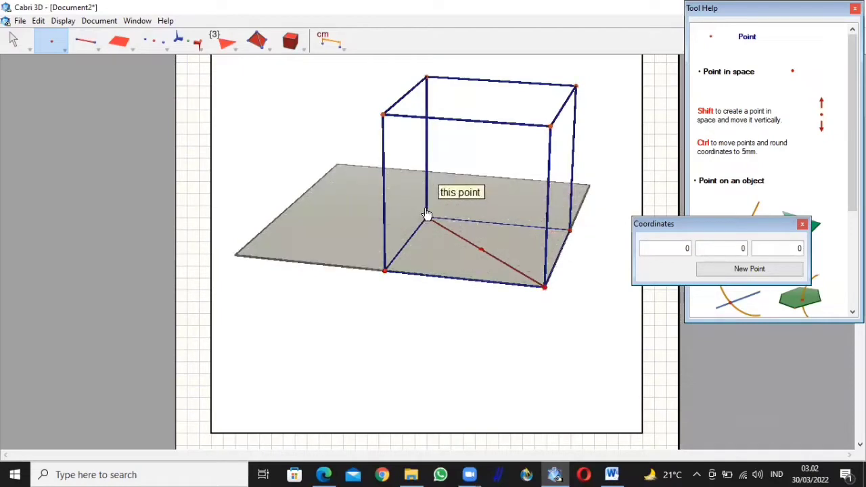
{"action": "left_click", "coordinate": [382, 113]}
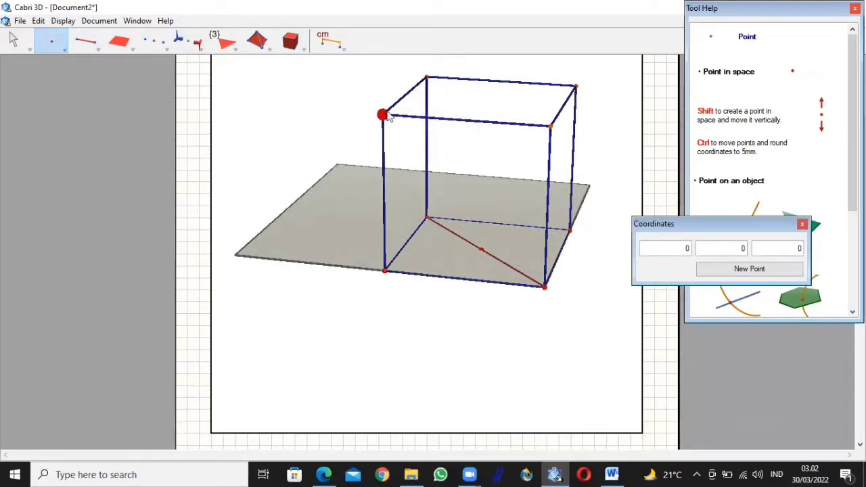
{"action": "left_click", "coordinate": [426, 77]}
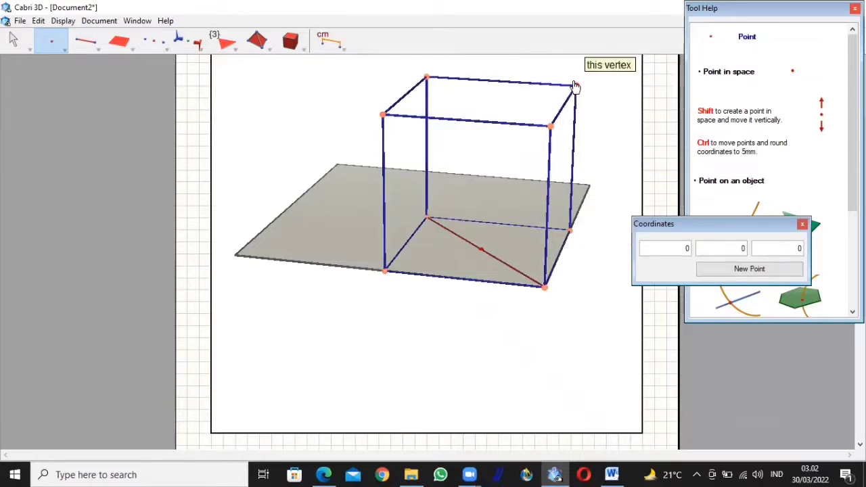
{"action": "left_click", "coordinate": [576, 87]}
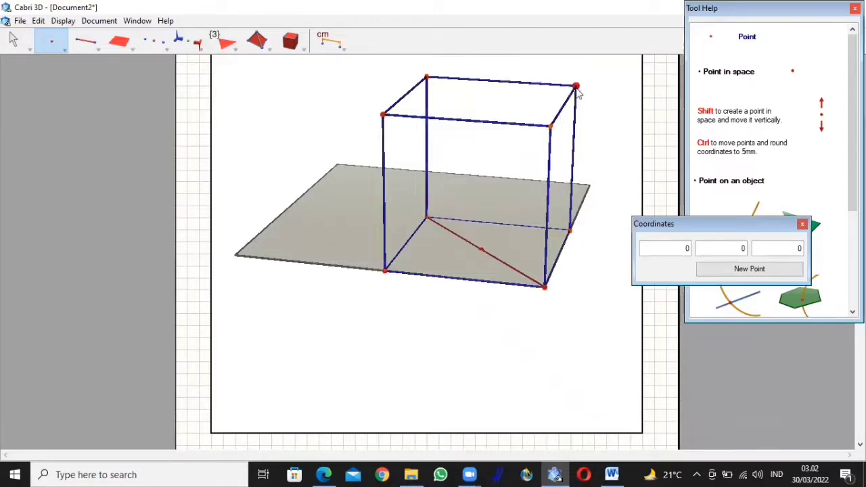
{"action": "left_click", "coordinate": [551, 132]}
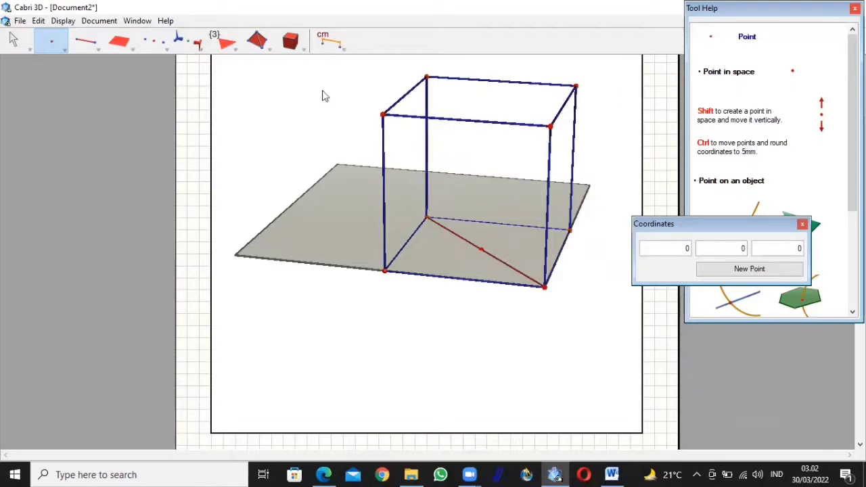
Label the cube's base vertices O at (6, 0, 0), P at (6, 6, 0), Q at (0, 6, 0) and R at the origin.
{"action": "left_click_drag", "start_coordinate": [27, 49], "coordinate": [30, 67]}
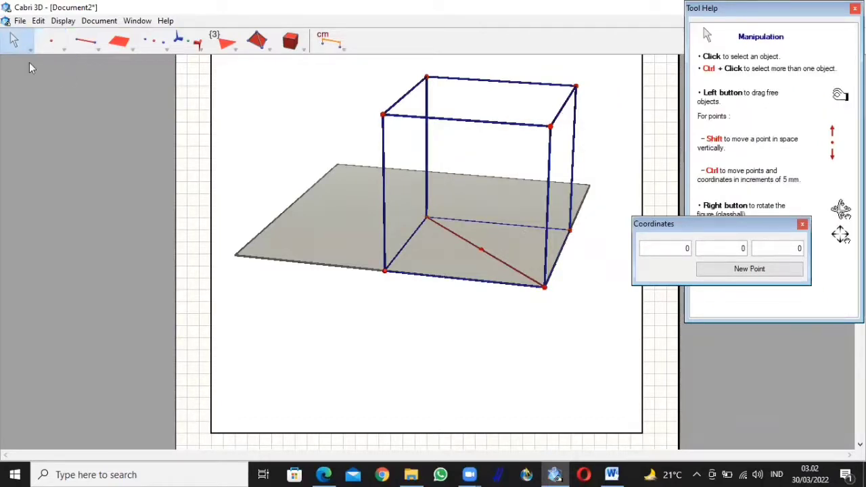
{"action": "left_click", "coordinate": [383, 270]}
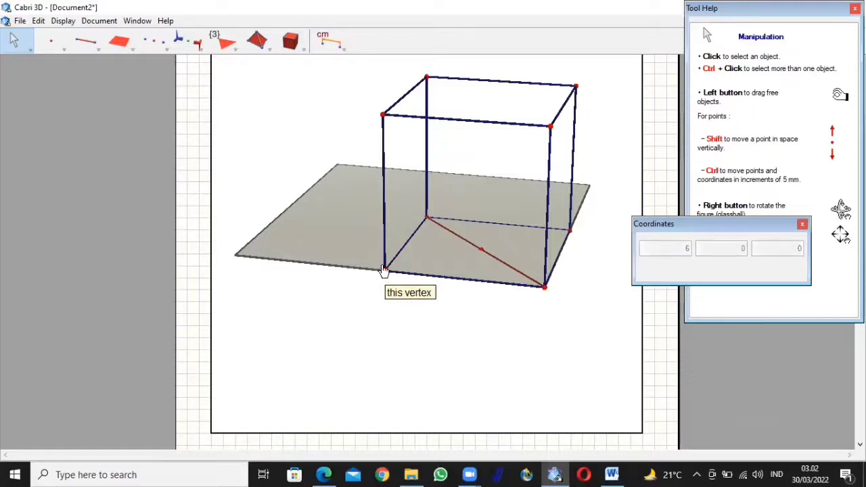
{"action": "left_click", "coordinate": [544, 286]}
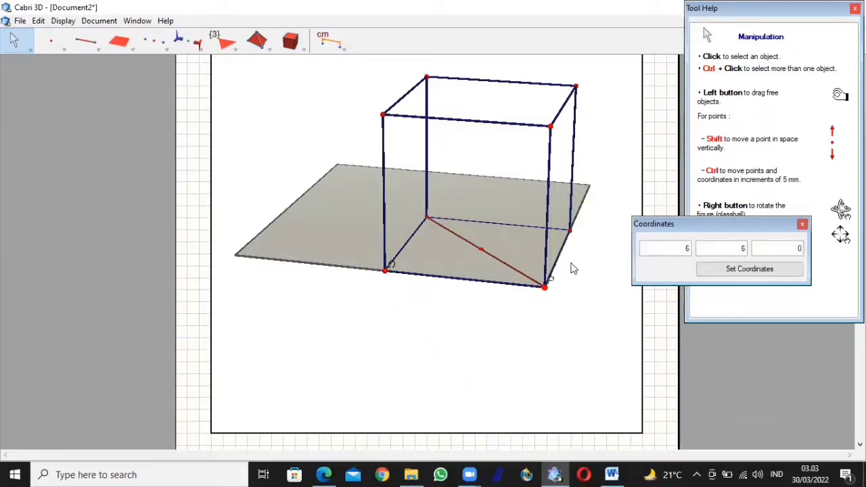
{"action": "left_click", "coordinate": [570, 237]}
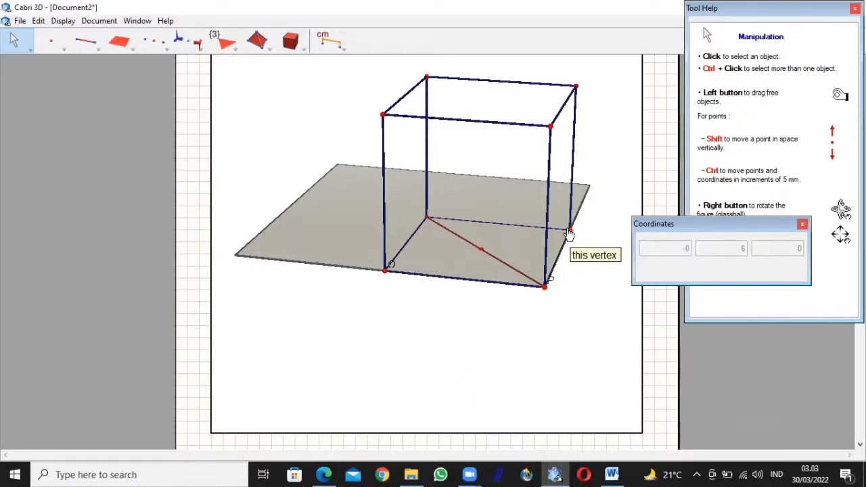
{"action": "left_click", "coordinate": [424, 219]}
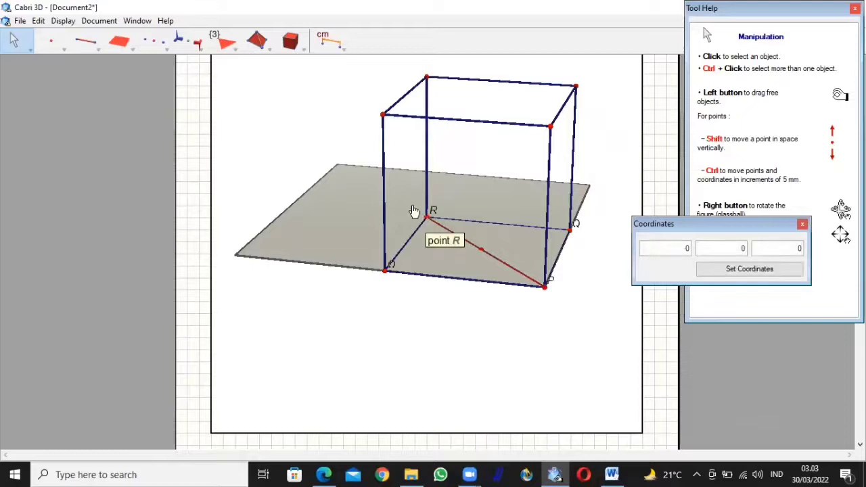
Label the cube's top vertices S above O, T above P, U above Q and V above R.
{"action": "left_click", "coordinate": [383, 116]}
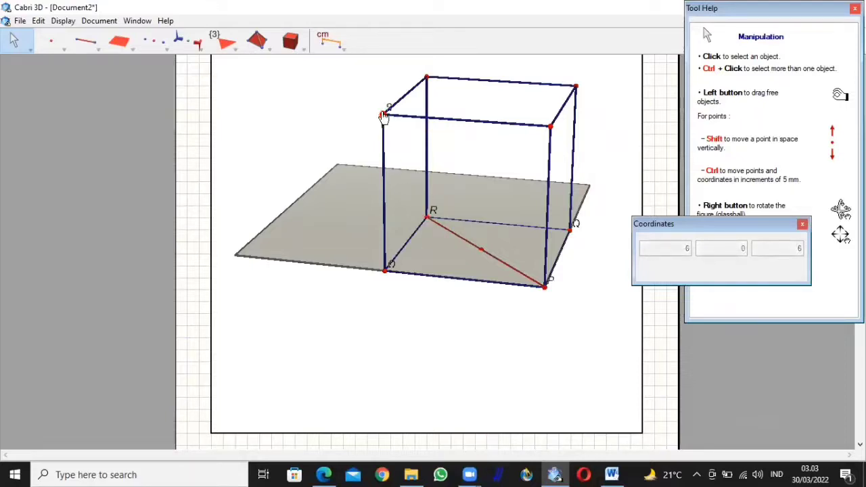
{"action": "left_click", "coordinate": [549, 126]}
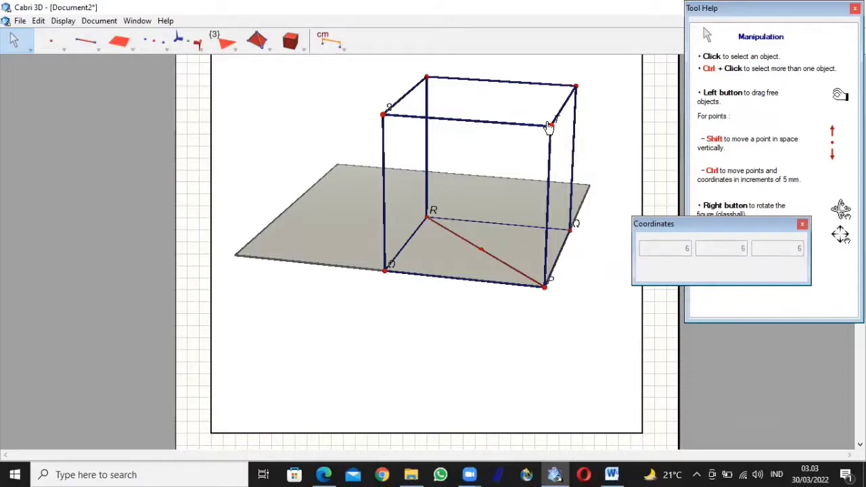
{"action": "left_click", "coordinate": [574, 85]}
{"action": "type", "text": "U"}
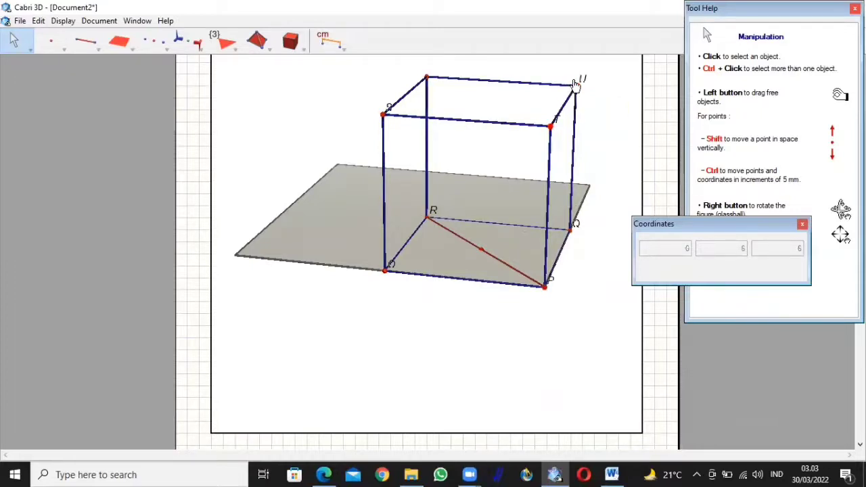
{"action": "left_click", "coordinate": [426, 78]}
{"action": "type", "text": "V"}
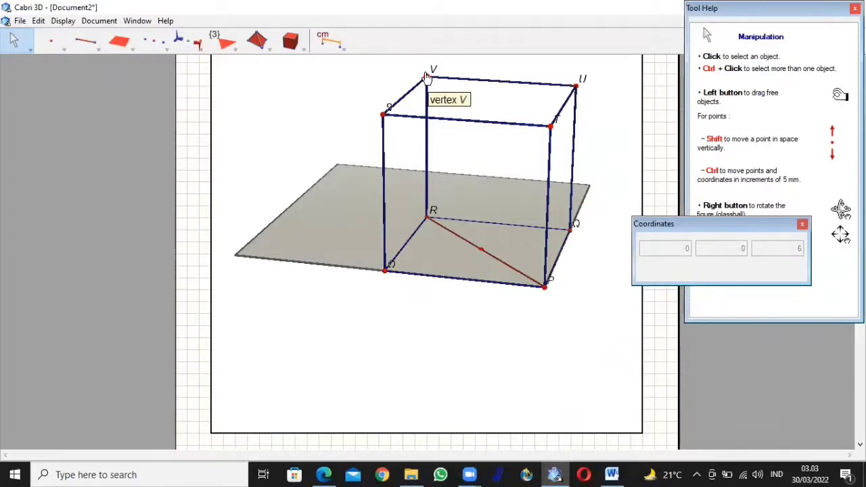
Label the midpoint of base diagonal PR as A.
{"action": "right_click", "coordinate": [483, 259]}
{"action": "left_click", "coordinate": [482, 248]}
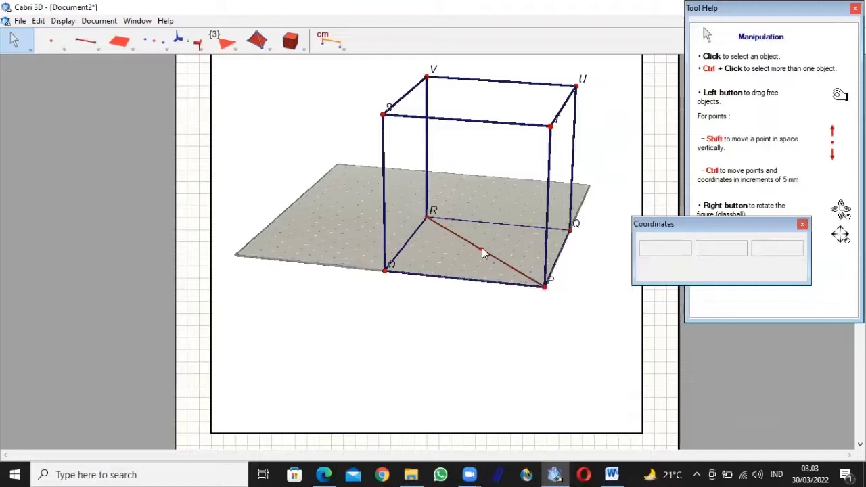
{"action": "left_click", "coordinate": [477, 248]}
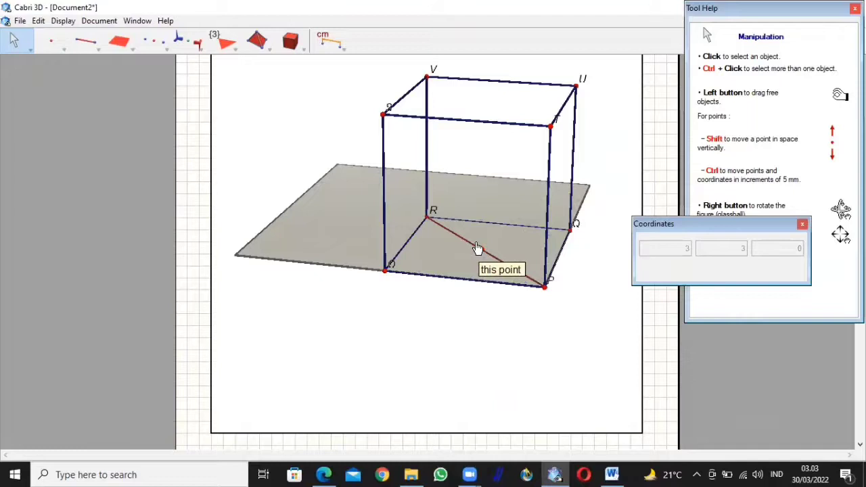
{"action": "type", "text": "A"}
{"action": "left_click", "coordinate": [574, 316]}
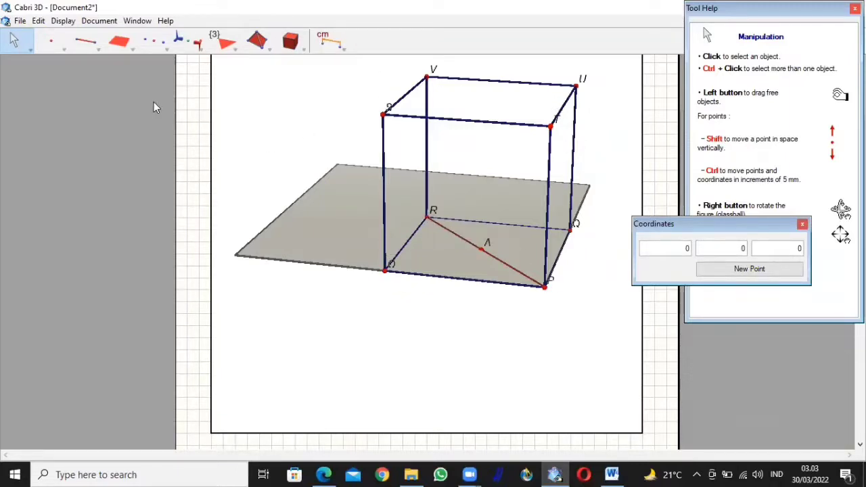
Close the coordinates window and construct a triangle through vertices P, R and S.
{"action": "left_click", "coordinate": [124, 49]}
{"action": "left_click", "coordinate": [125, 50]}
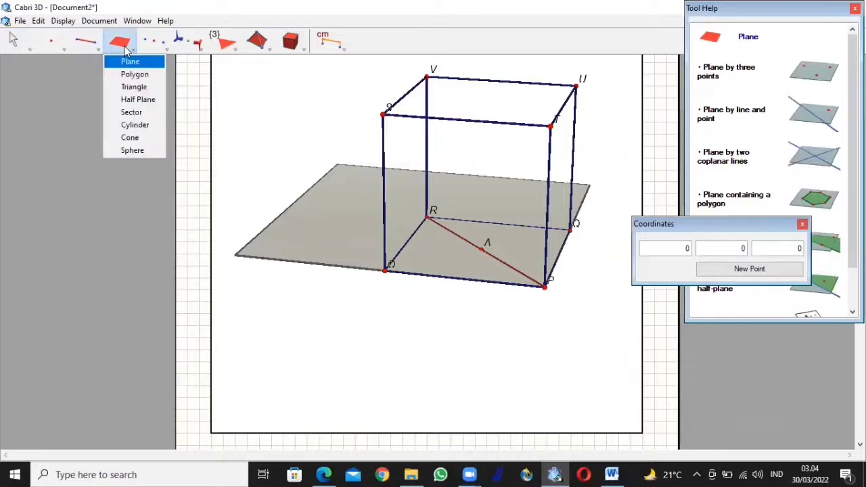
{"action": "left_click", "coordinate": [140, 88]}
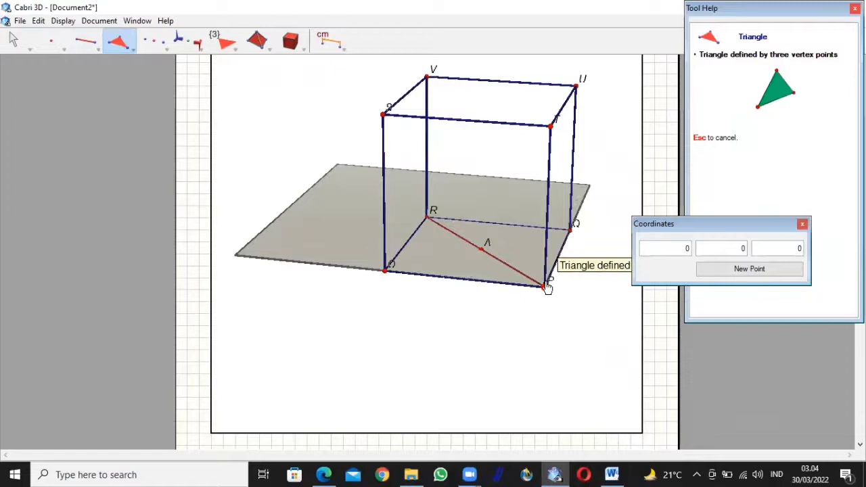
{"action": "left_click", "coordinate": [803, 225]}
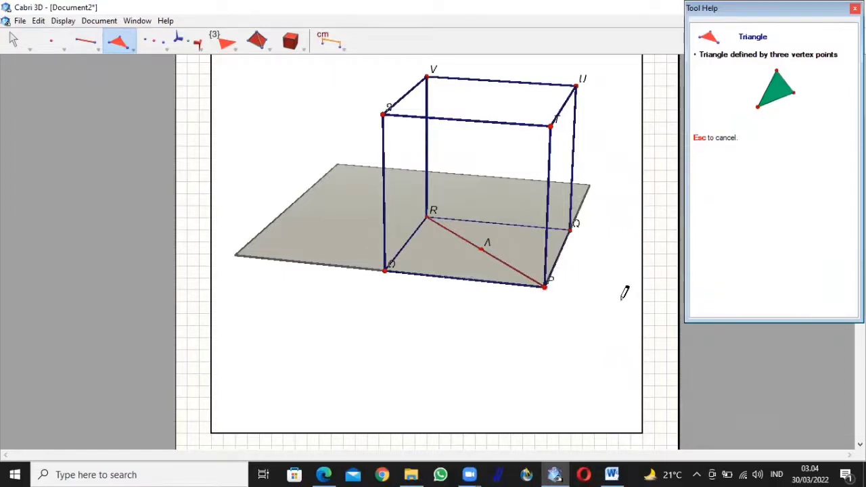
{"action": "left_click", "coordinate": [544, 288]}
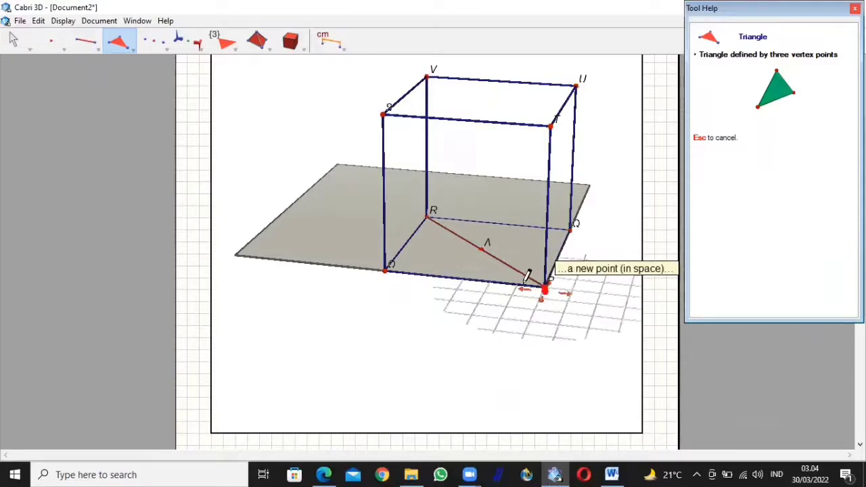
{"action": "left_click", "coordinate": [429, 218]}
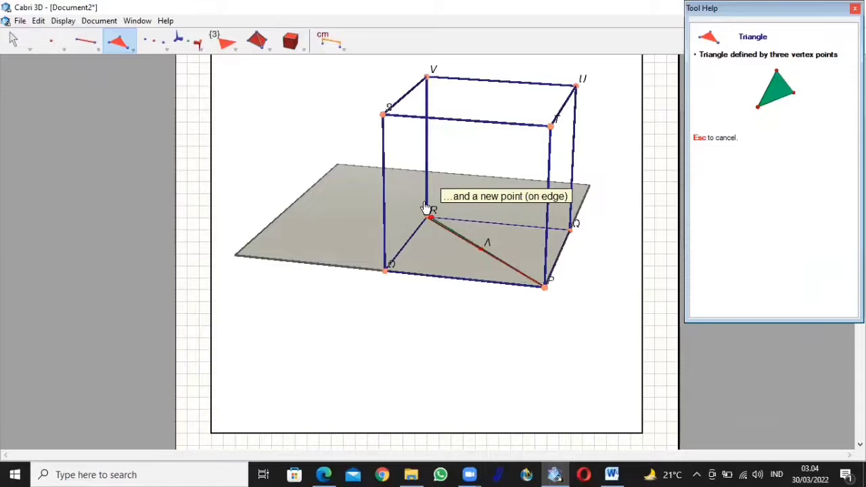
{"action": "left_click", "coordinate": [383, 115]}
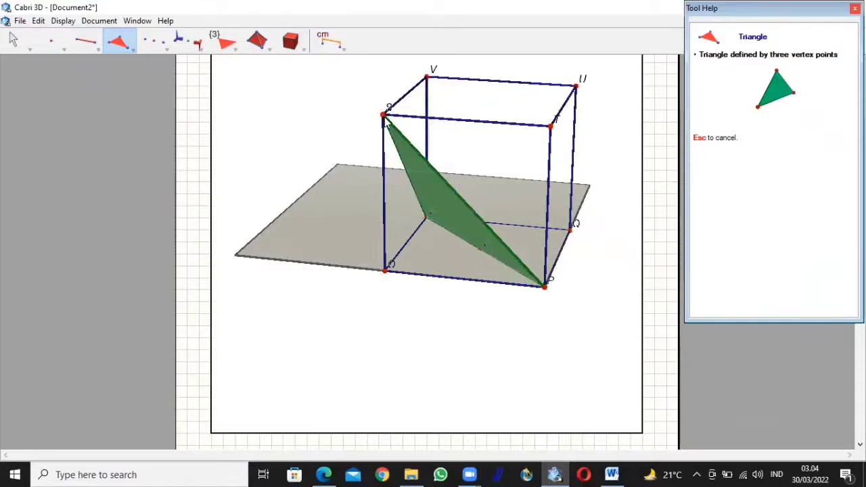
{"action": "left_click", "coordinate": [18, 46]}
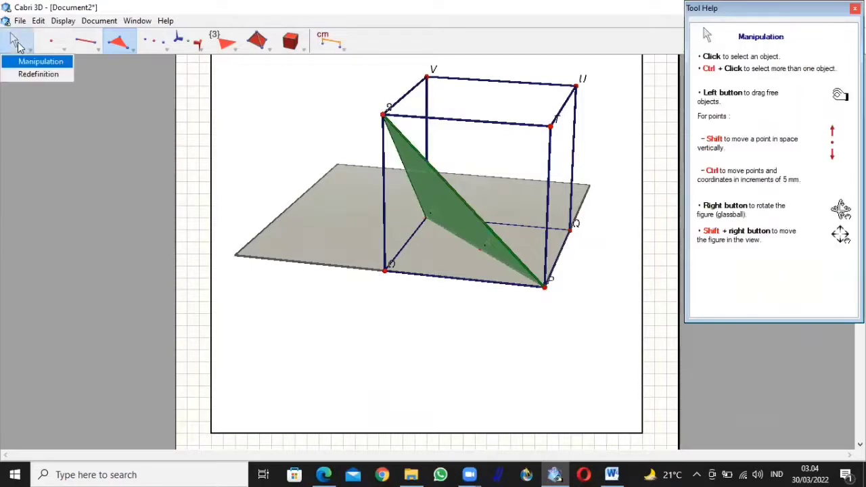
{"action": "left_click", "coordinate": [25, 63]}
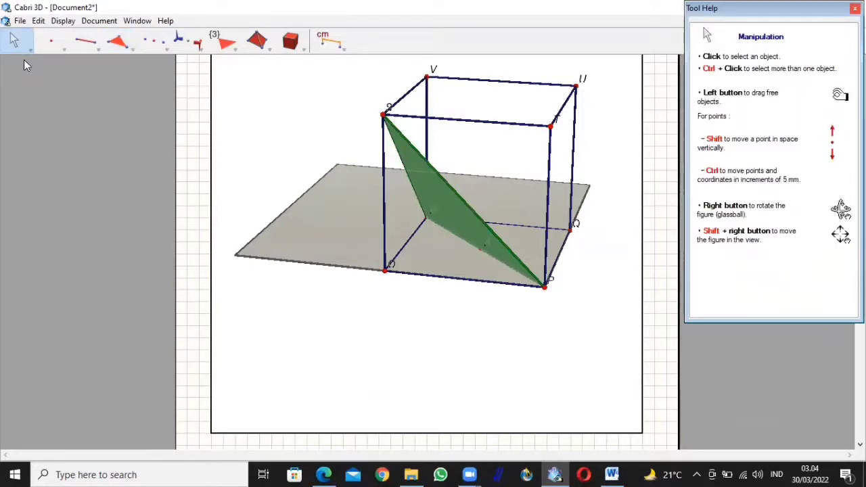
Draw segments from midpoint A to vertex O and from A to vertex S.
{"action": "left_click", "coordinate": [92, 46]}
{"action": "left_click", "coordinate": [101, 75]}
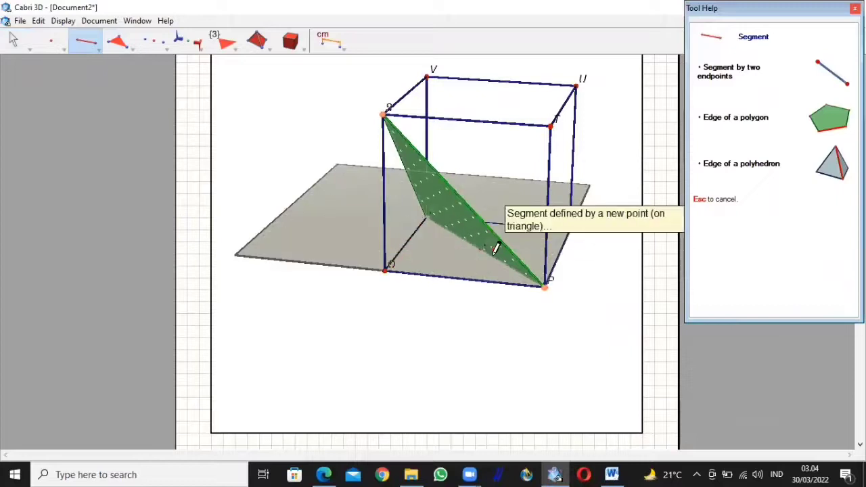
{"action": "left_click", "coordinate": [386, 271]}
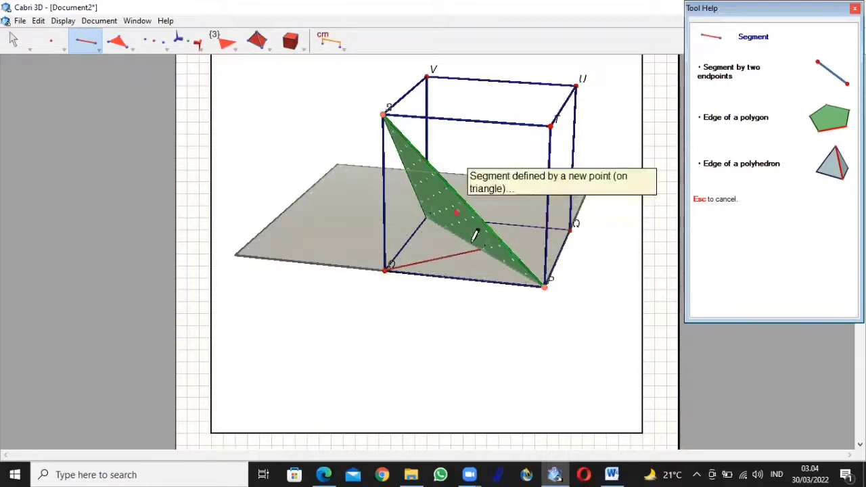
{"action": "left_click", "coordinate": [481, 251]}
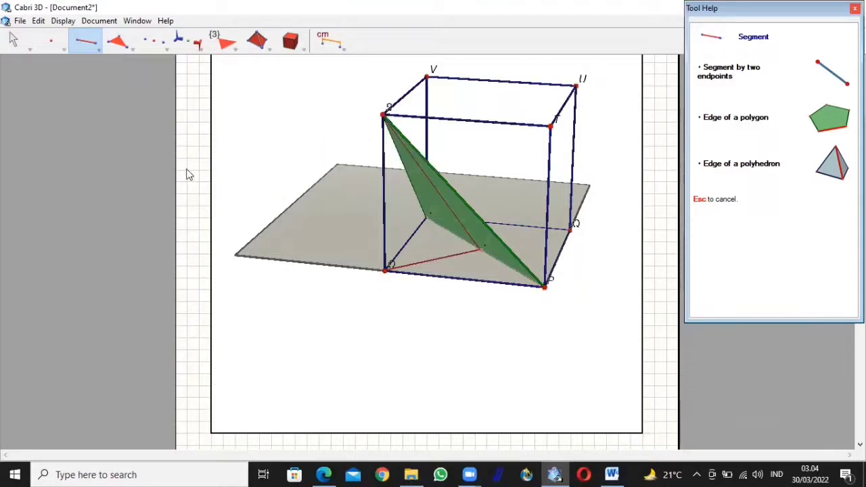
{"action": "left_click", "coordinate": [13, 41]}
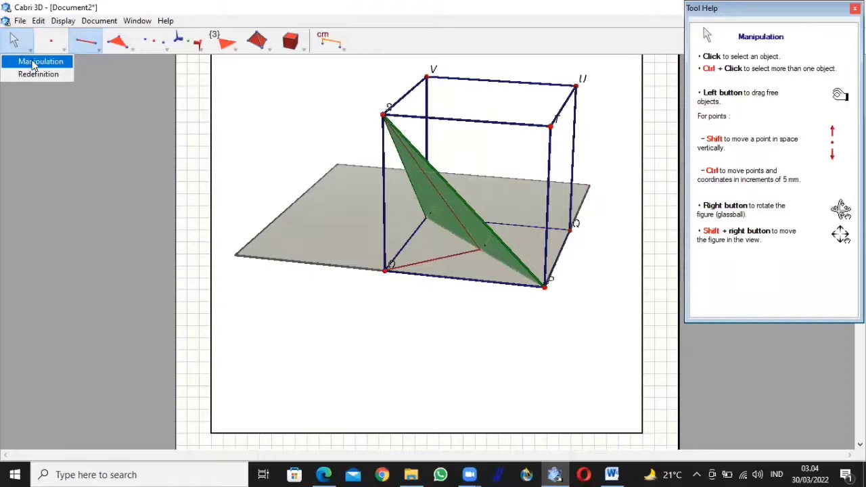
{"action": "left_click", "coordinate": [32, 61]}
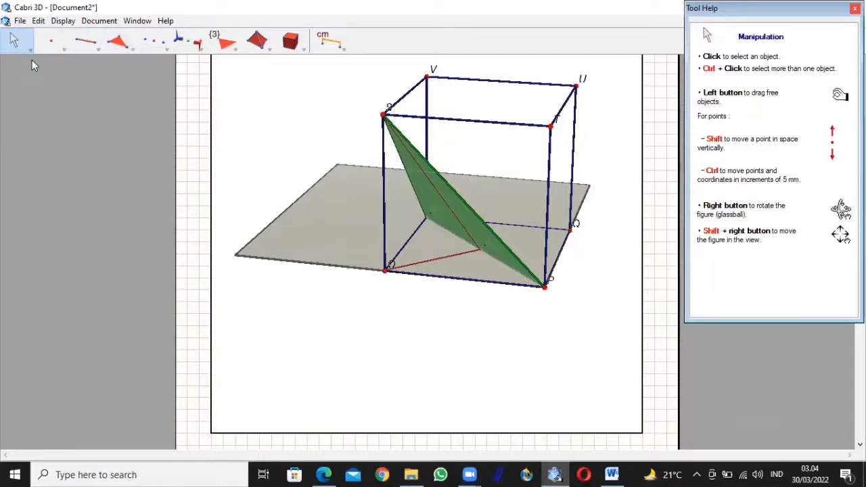
Construct a plane through vertex O perpendicular to segment AS, crossing AS at the foot of the perpendicular.
{"action": "left_click", "coordinate": [197, 52]}
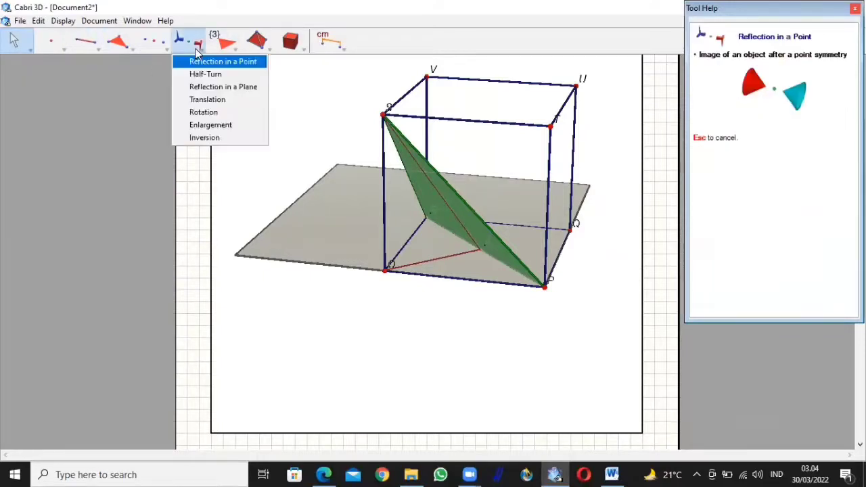
{"action": "left_click", "coordinate": [155, 42]}
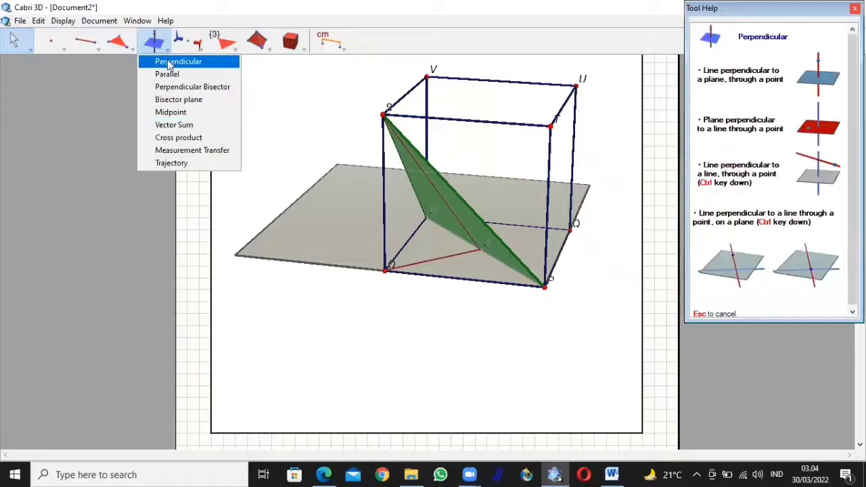
{"action": "left_click", "coordinate": [168, 63]}
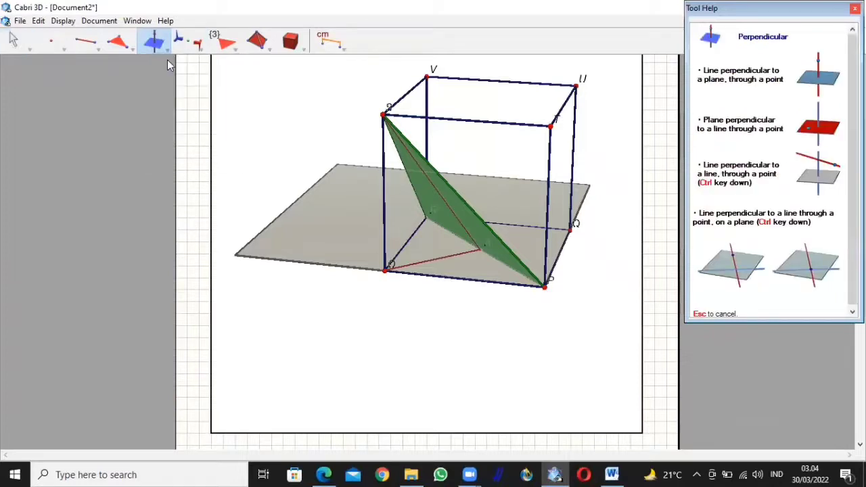
{"action": "left_click", "coordinate": [436, 195]}
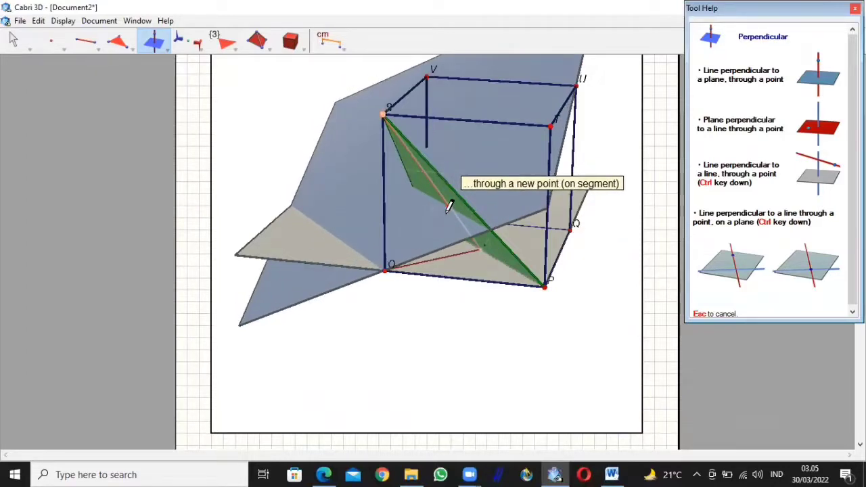
{"action": "left_click", "coordinate": [449, 206]}
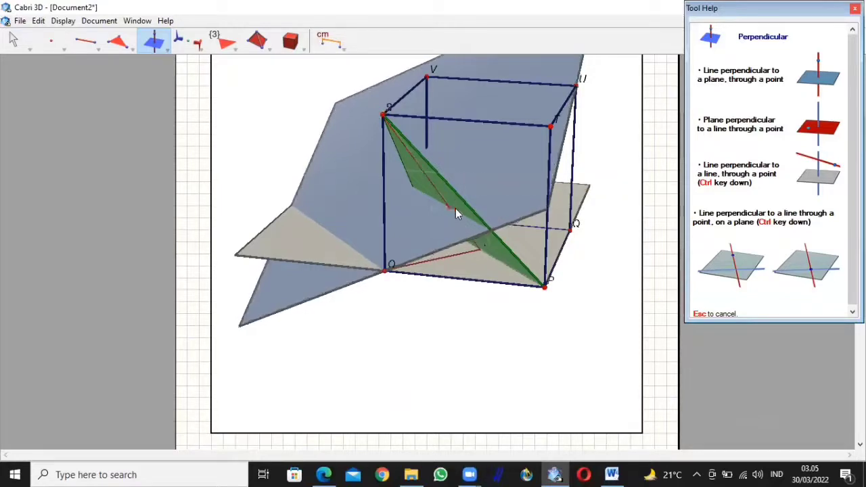
{"action": "left_click", "coordinate": [13, 40]}
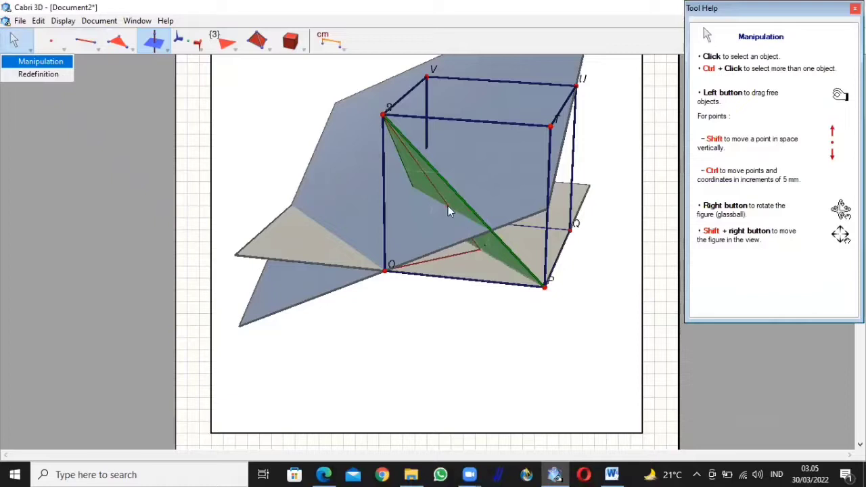
{"action": "left_click", "coordinate": [39, 62]}
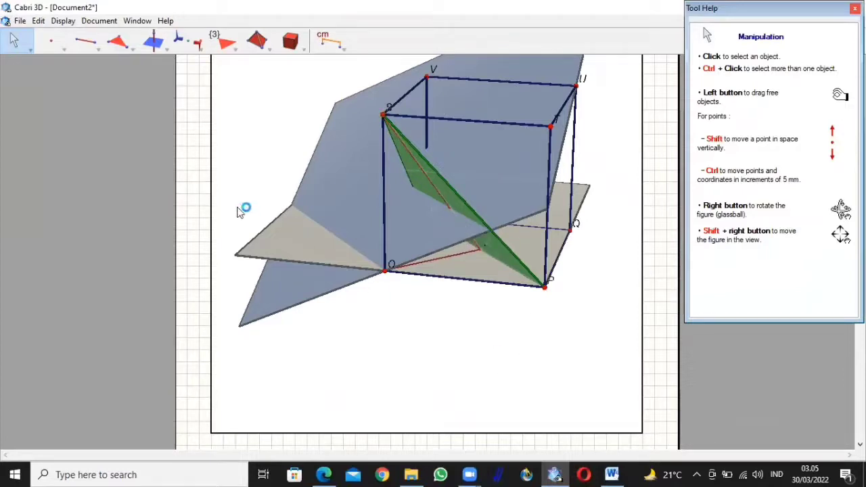
{"action": "left_click", "coordinate": [22, 46]}
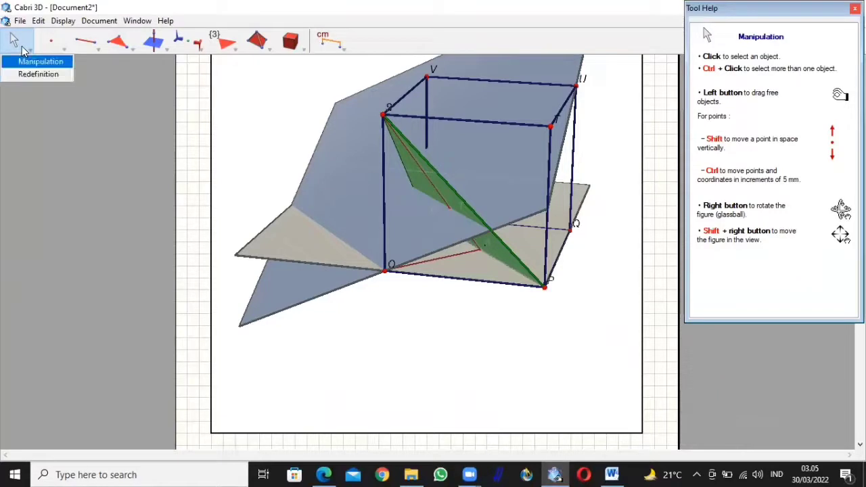
{"action": "left_click", "coordinate": [25, 60]}
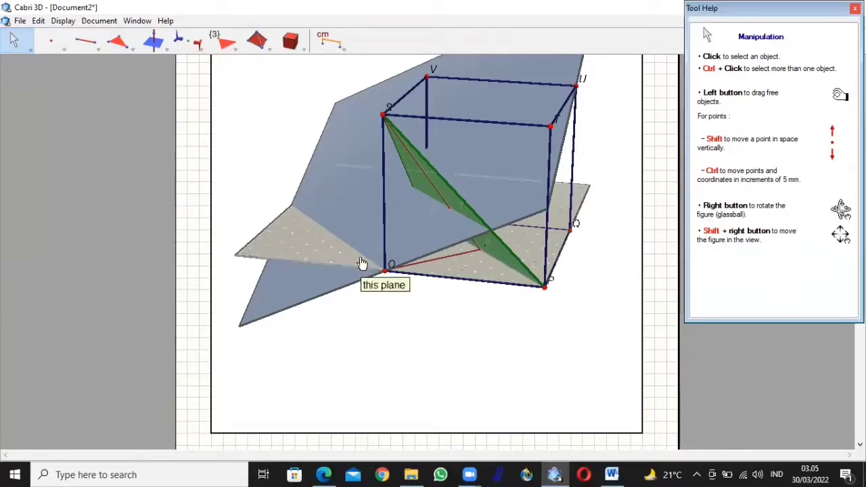
Draw a segment from vertex O to the point where the perpendicular plane meets segment AS.
{"action": "left_click", "coordinate": [82, 46]}
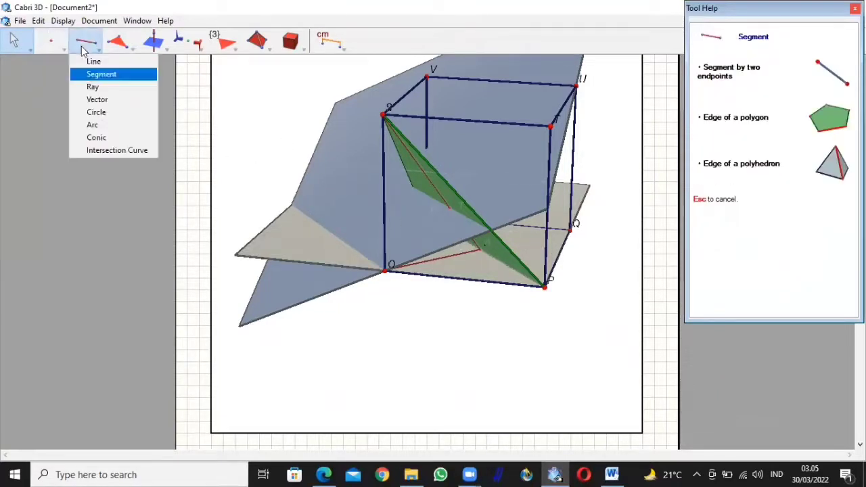
{"action": "left_click", "coordinate": [103, 76]}
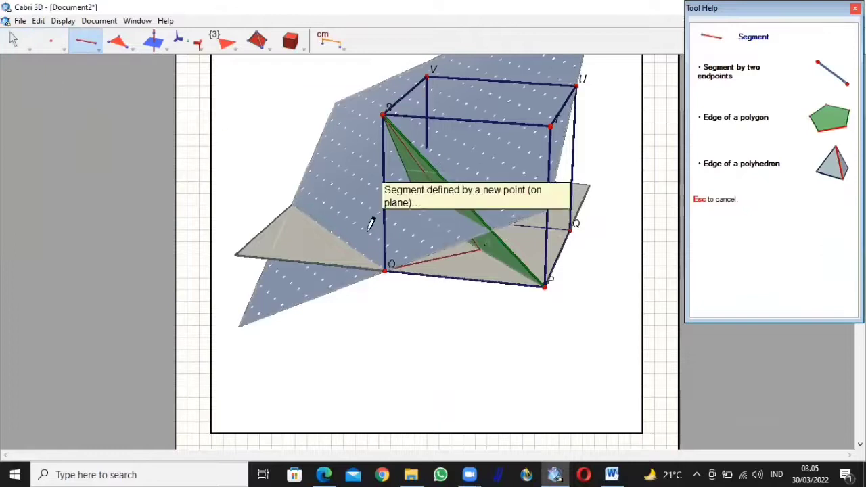
{"action": "left_click", "coordinate": [386, 273]}
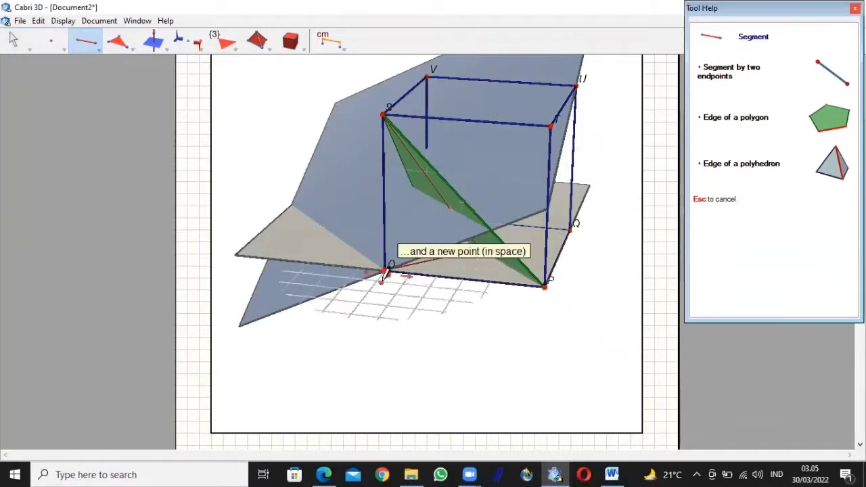
{"action": "left_click", "coordinate": [451, 208]}
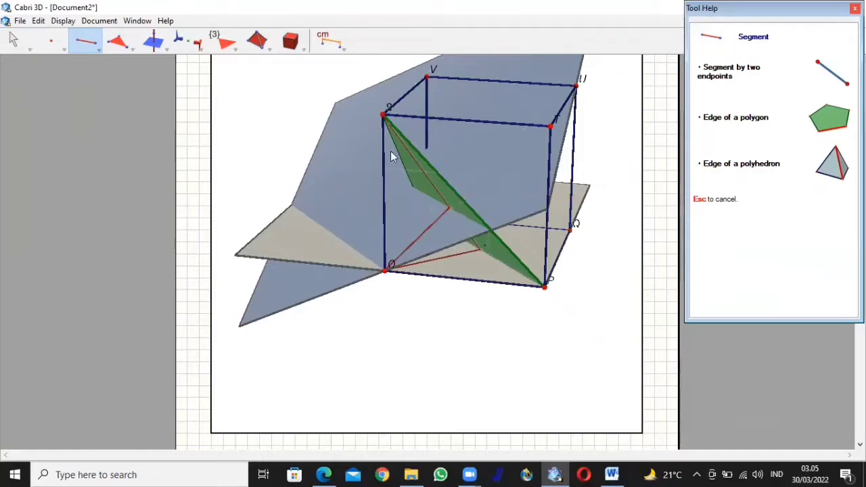
{"action": "left_click_drag", "start_coordinate": [14, 40], "coordinate": [25, 61]}
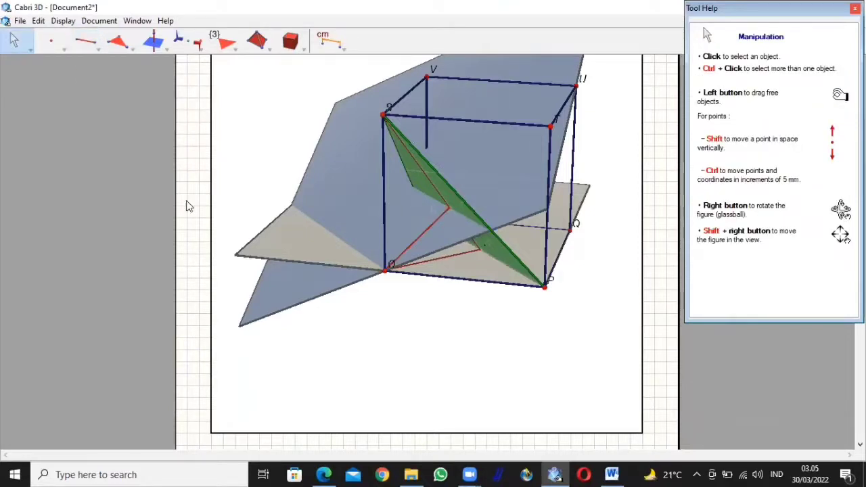
Measure the lengths of cube edge OS and of the perpendicular segment from O to AS.
{"action": "left_click", "coordinate": [332, 41]}
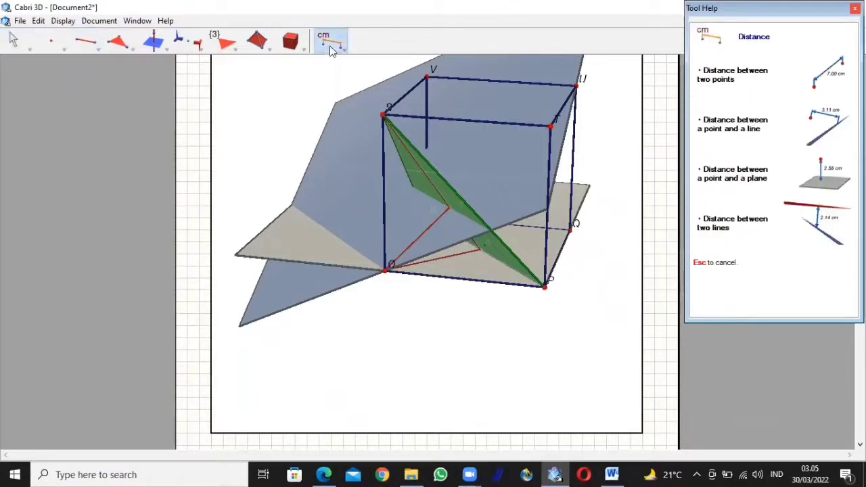
{"action": "left_click", "coordinate": [340, 50]}
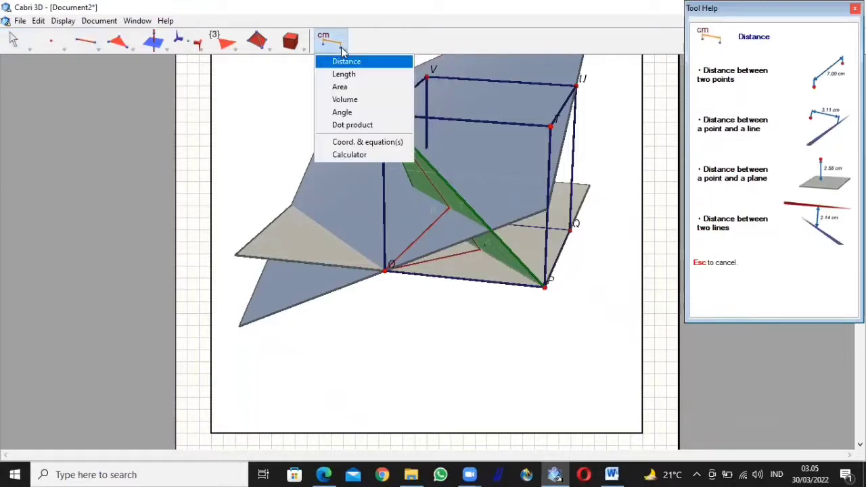
{"action": "left_click", "coordinate": [346, 74]}
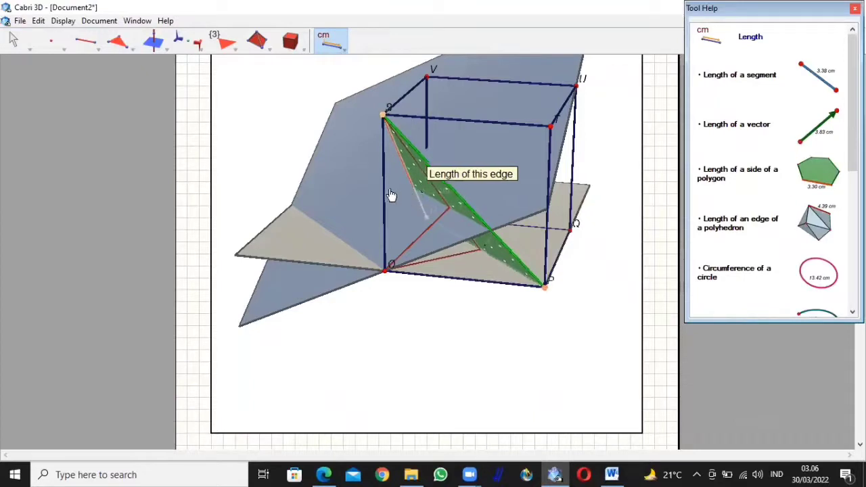
{"action": "left_click", "coordinate": [382, 193]}
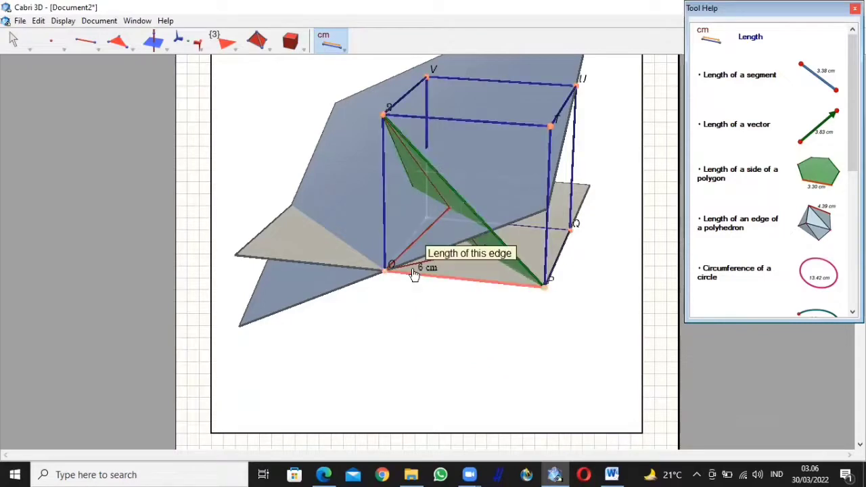
{"action": "left_click", "coordinate": [419, 238]}
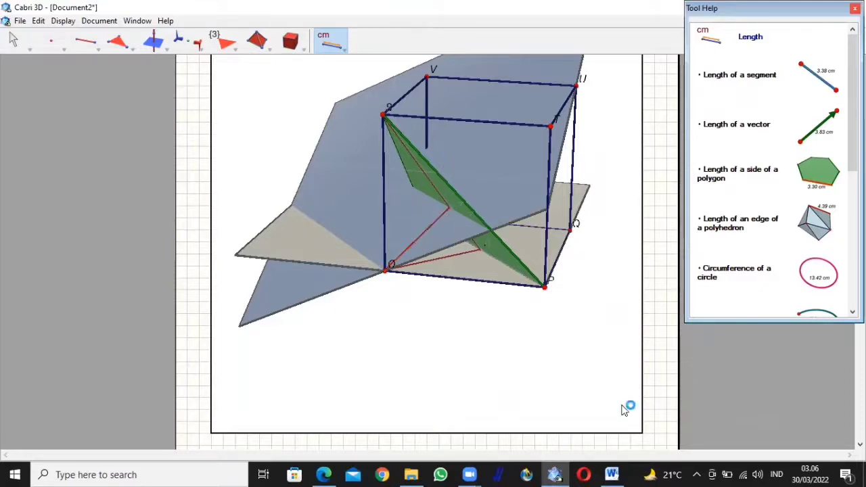
Switch to the Word document, review the written solution down to its conclusion about the distance from O to plane PRS, and return to Cabri 3D.
{"action": "left_click", "coordinate": [612, 475]}
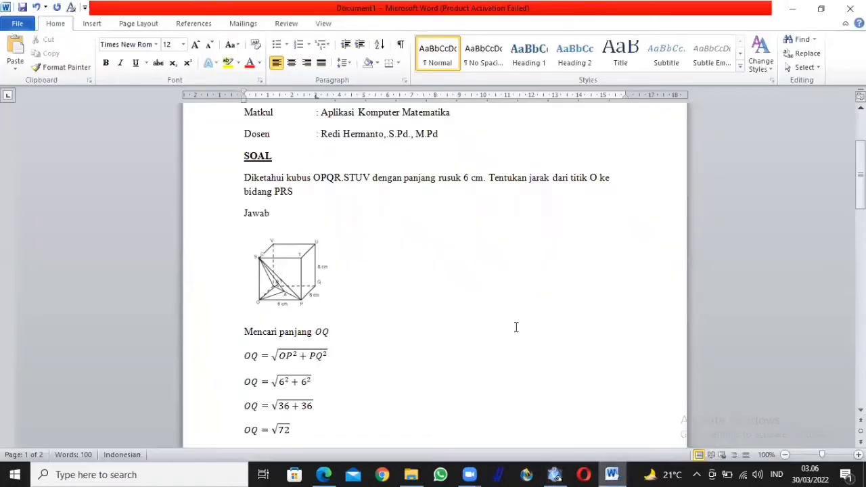
{"action": "scroll", "coordinate": [515, 327], "scroll_direction": "down", "scroll_amount": 10}
{"action": "scroll", "coordinate": [515, 327], "scroll_direction": "down", "scroll_amount": 5}
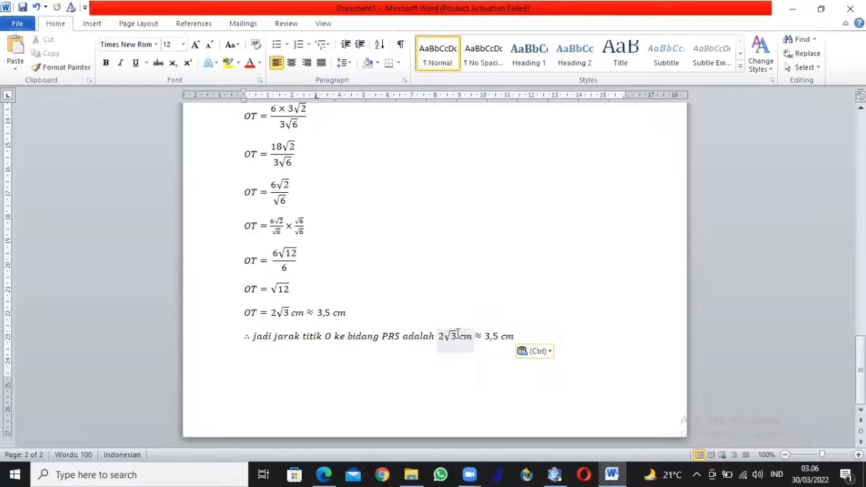
{"action": "left_click", "coordinate": [555, 475]}
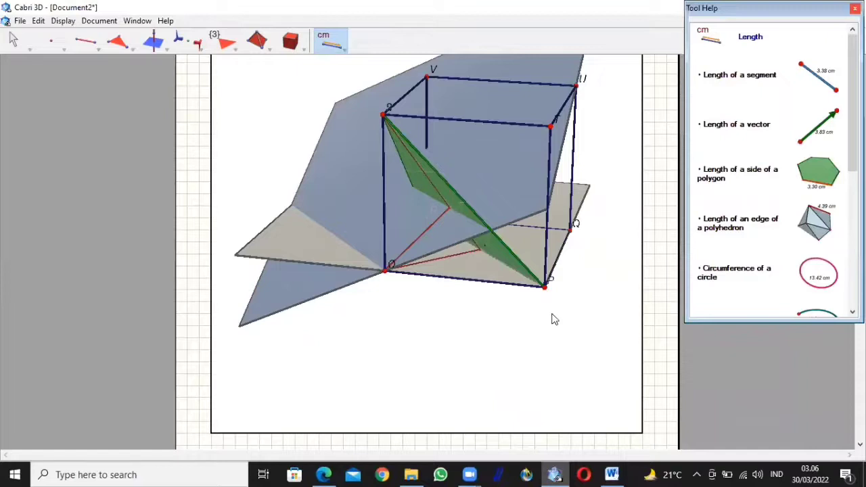